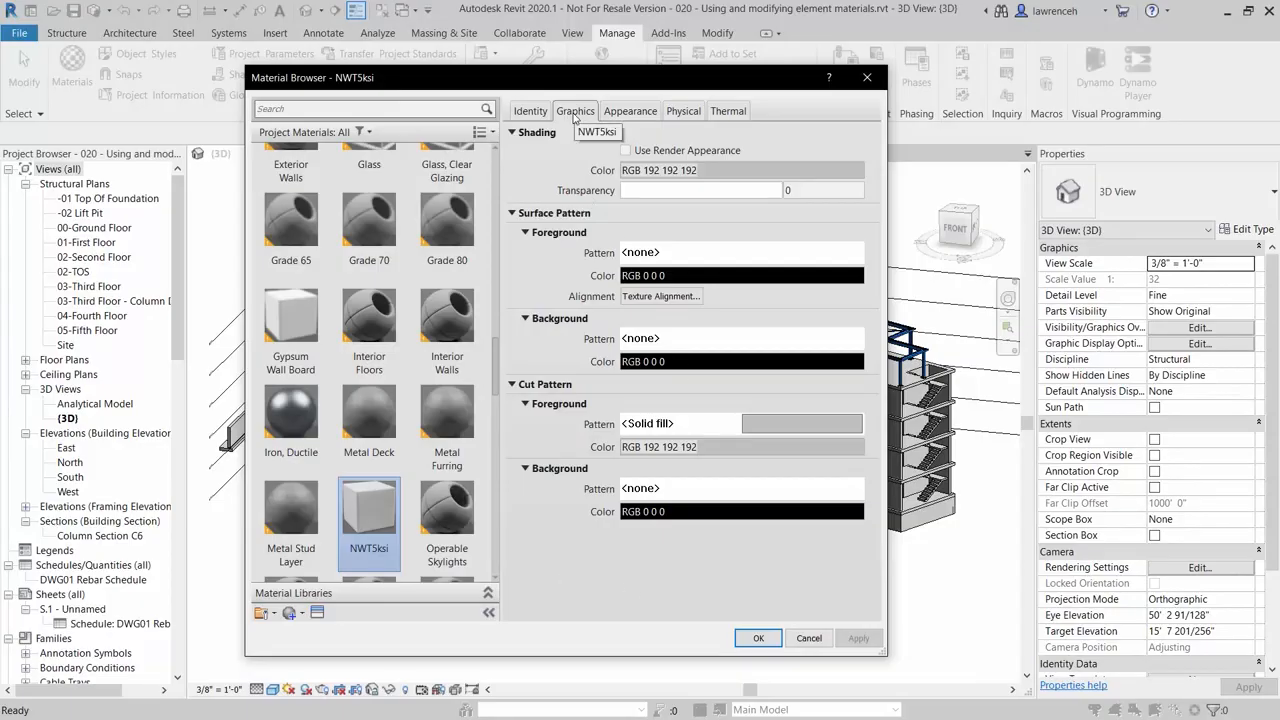
# - Review the appearance and physical properties of the NWT5ksi material
pyautogui.click(630, 111)
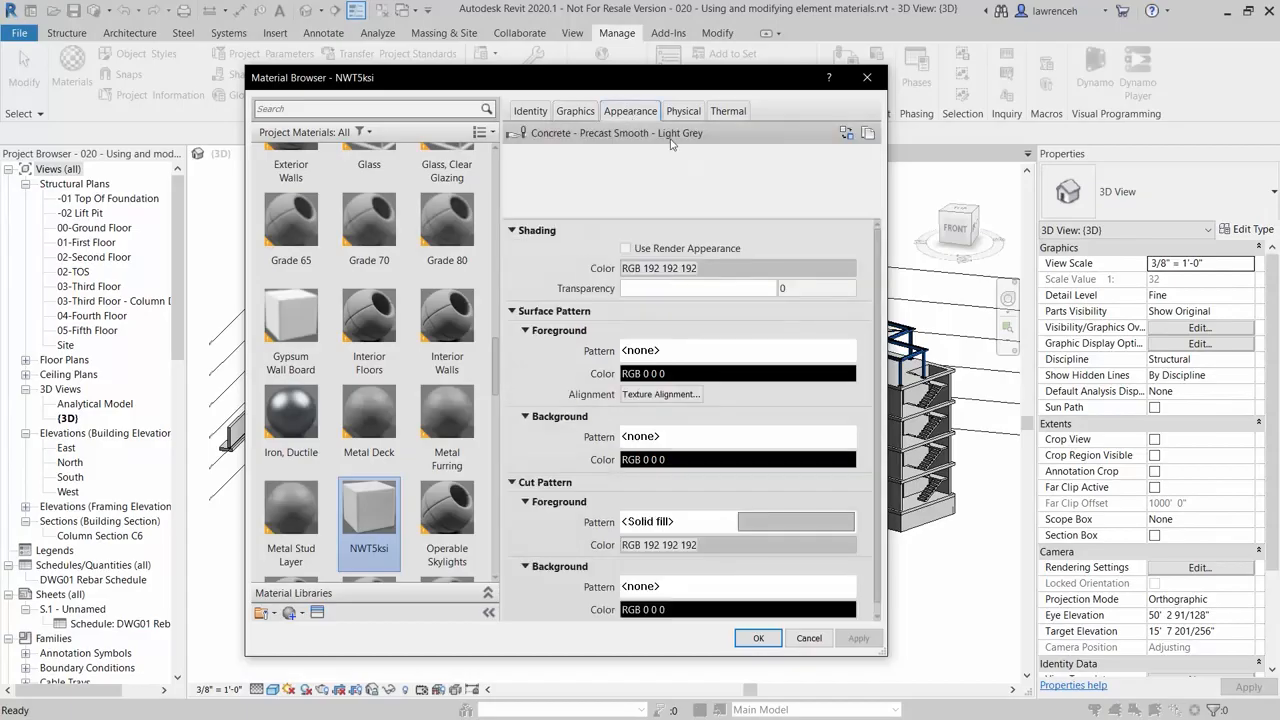
pyautogui.click(684, 111)
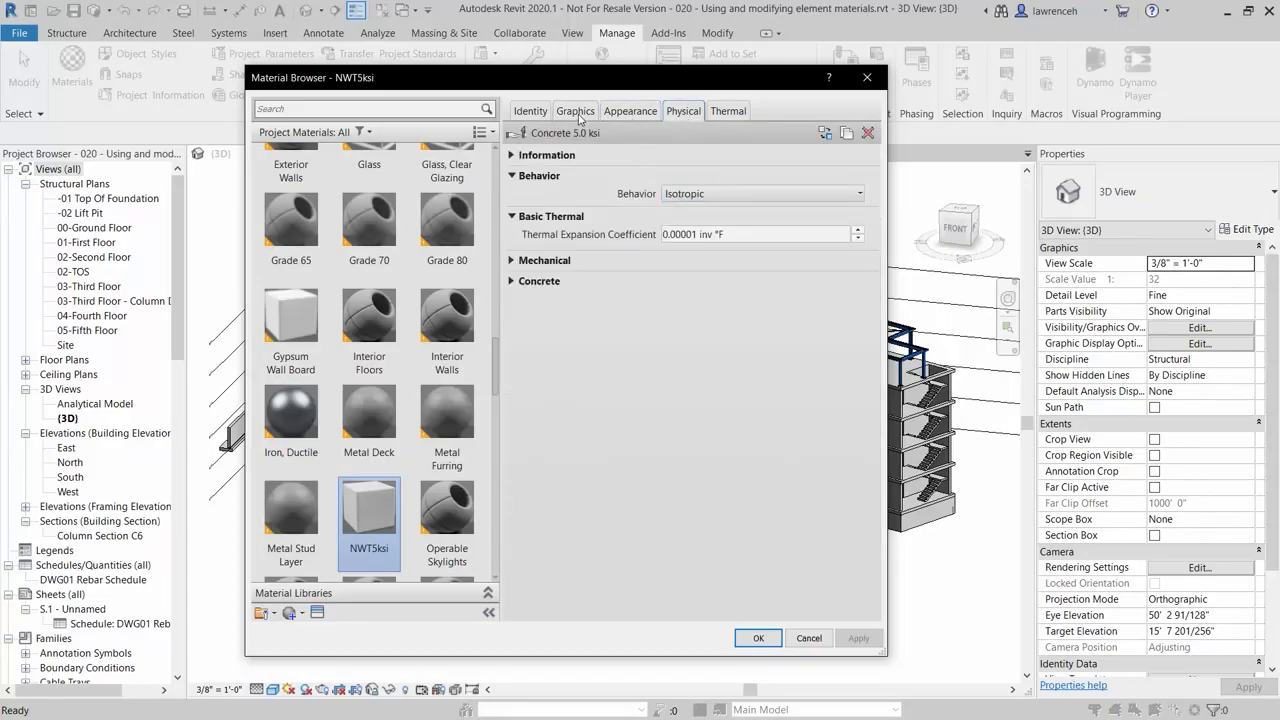
pyautogui.scroll(1, 390, 210)
# - Search the project materials for ASTM and examine the physical, appearance and graphics properties of Steel ASTM A53
pyautogui.click(320, 110)
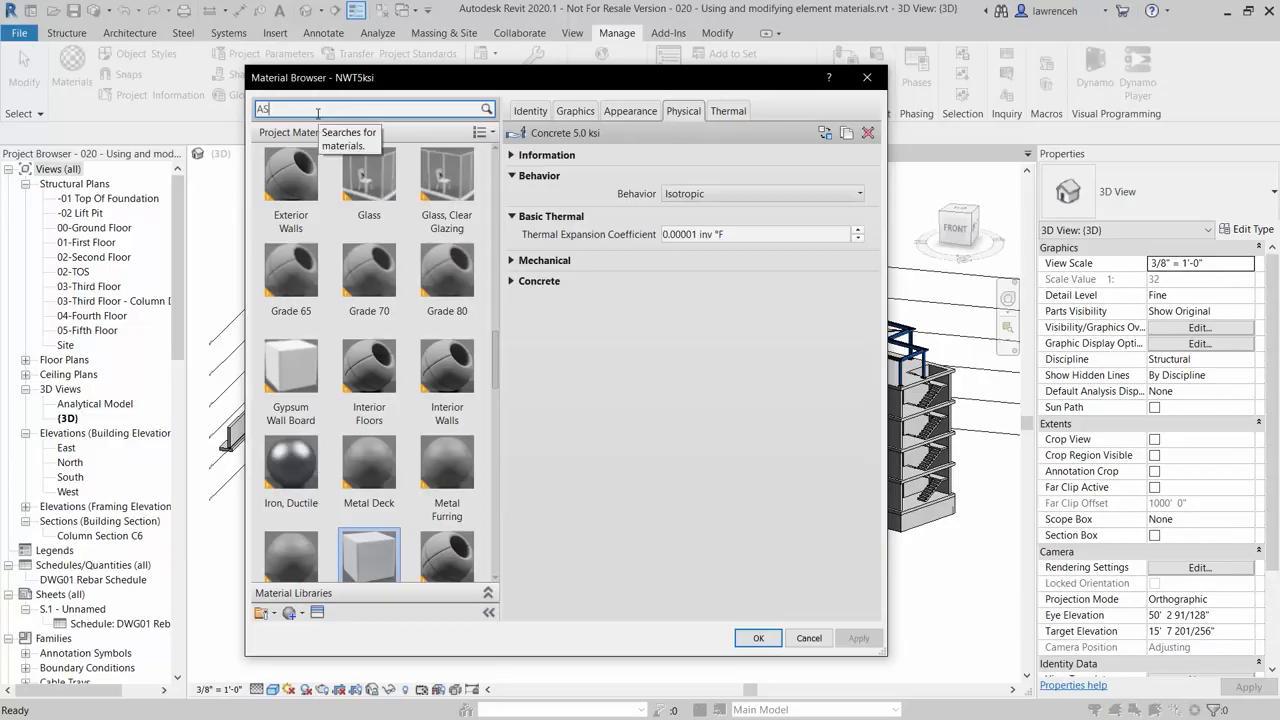
pyautogui.write('ASTM')
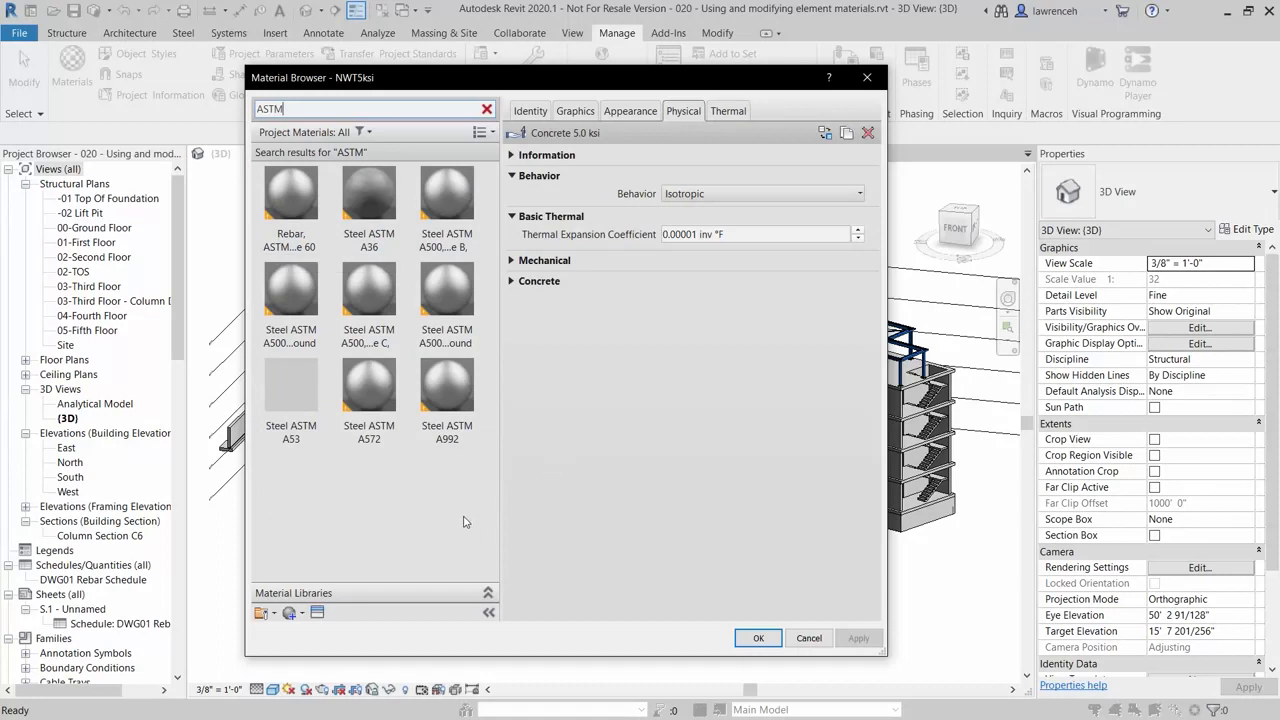
pyautogui.click(312, 400)
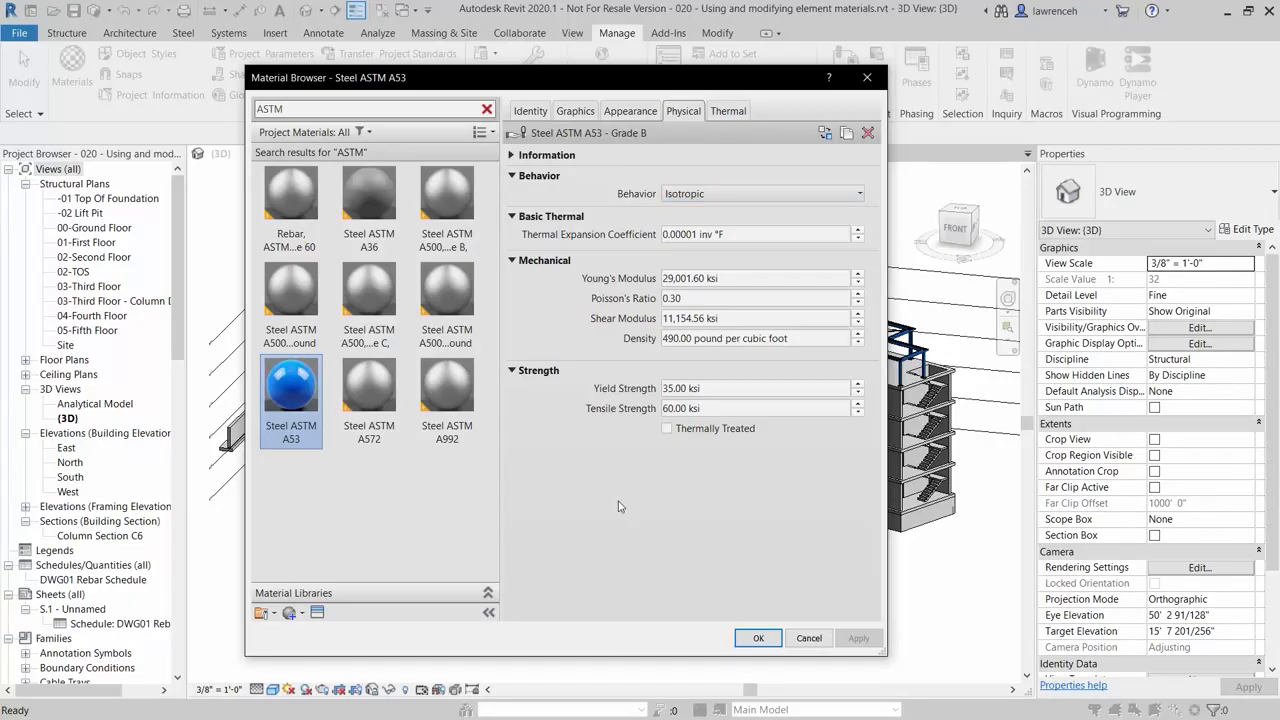
pyautogui.click(630, 111)
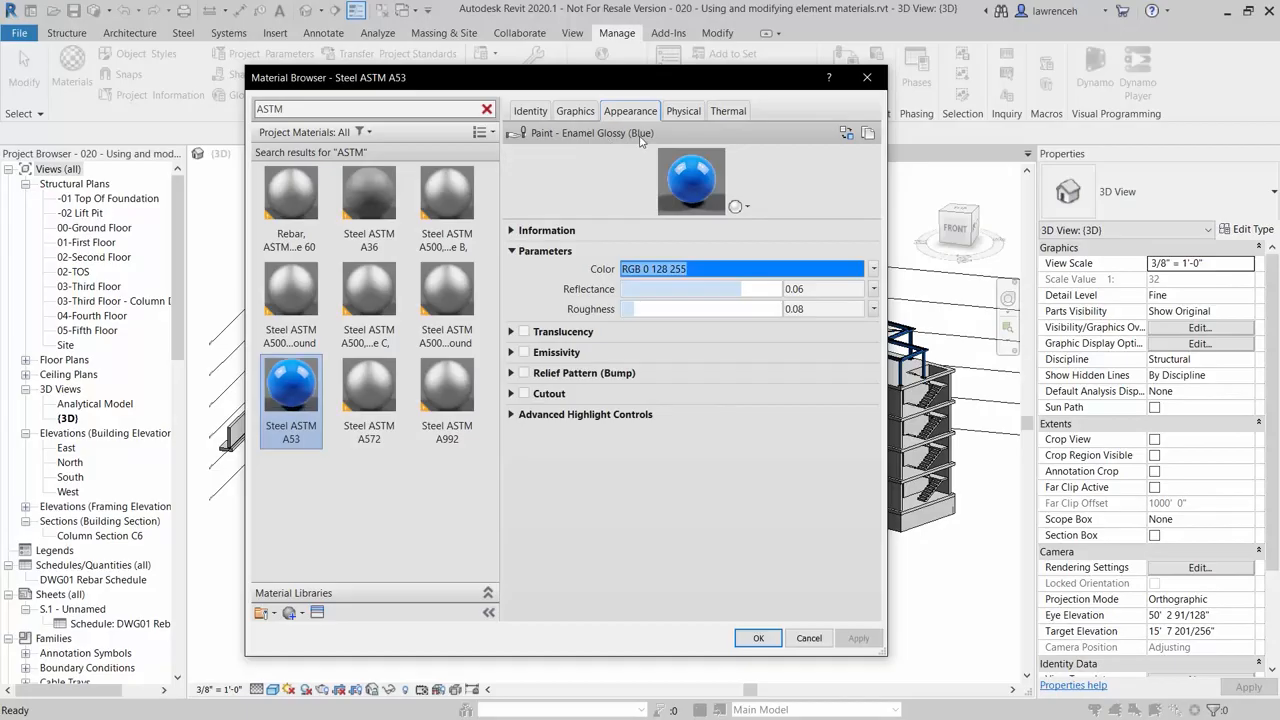
pyautogui.click(582, 115)
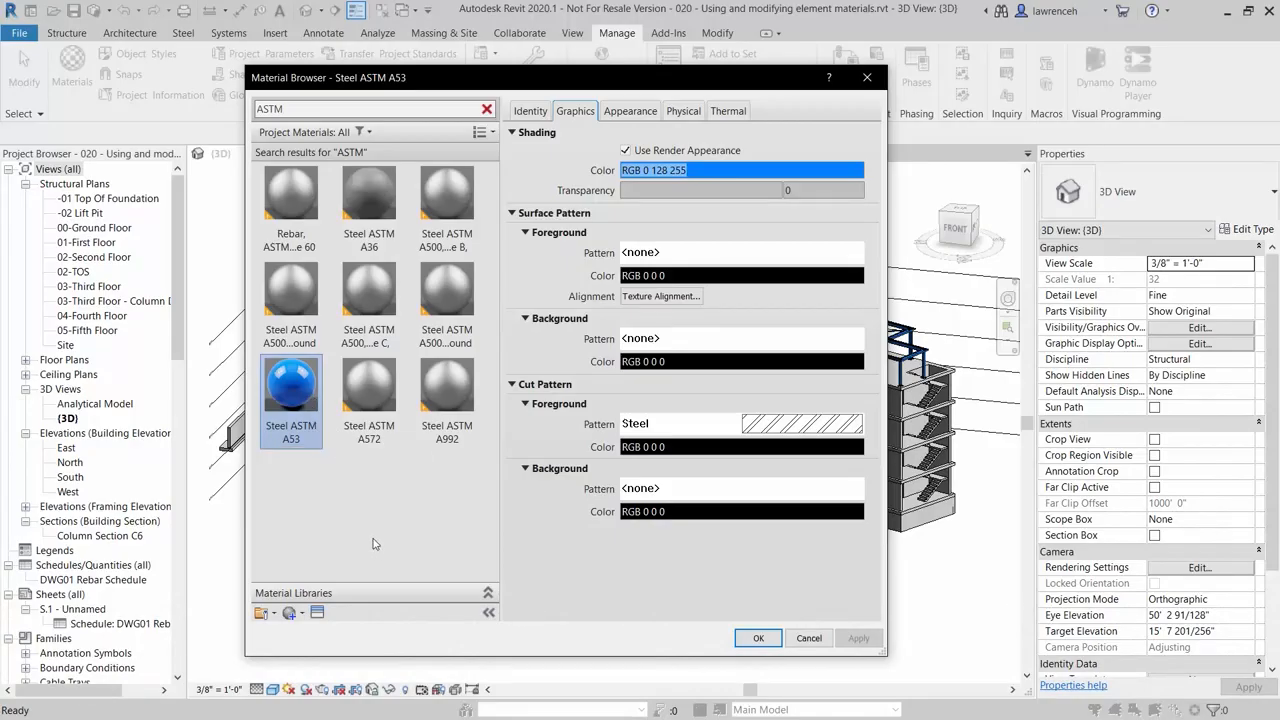
# - Duplicate the Steel ASTM A53 material and name the copy Steel ASTM A53 red
pyautogui.rightClick(298, 398)
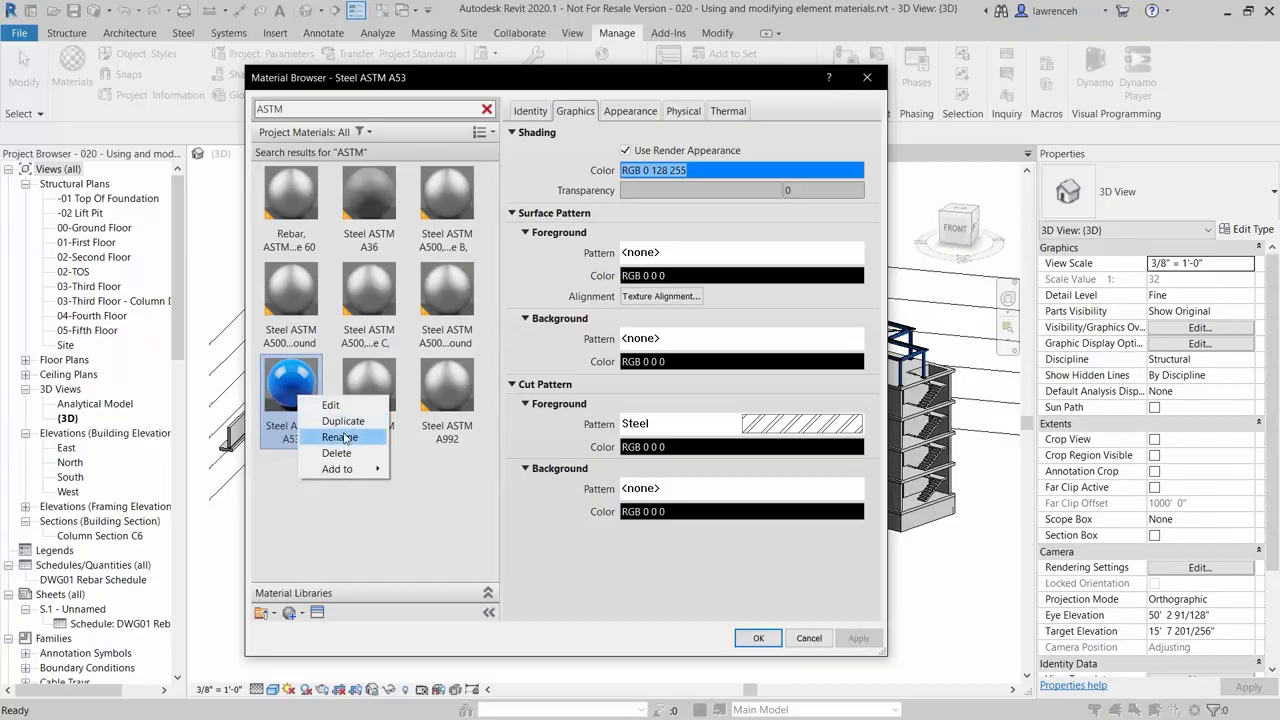
pyautogui.click(343, 421)
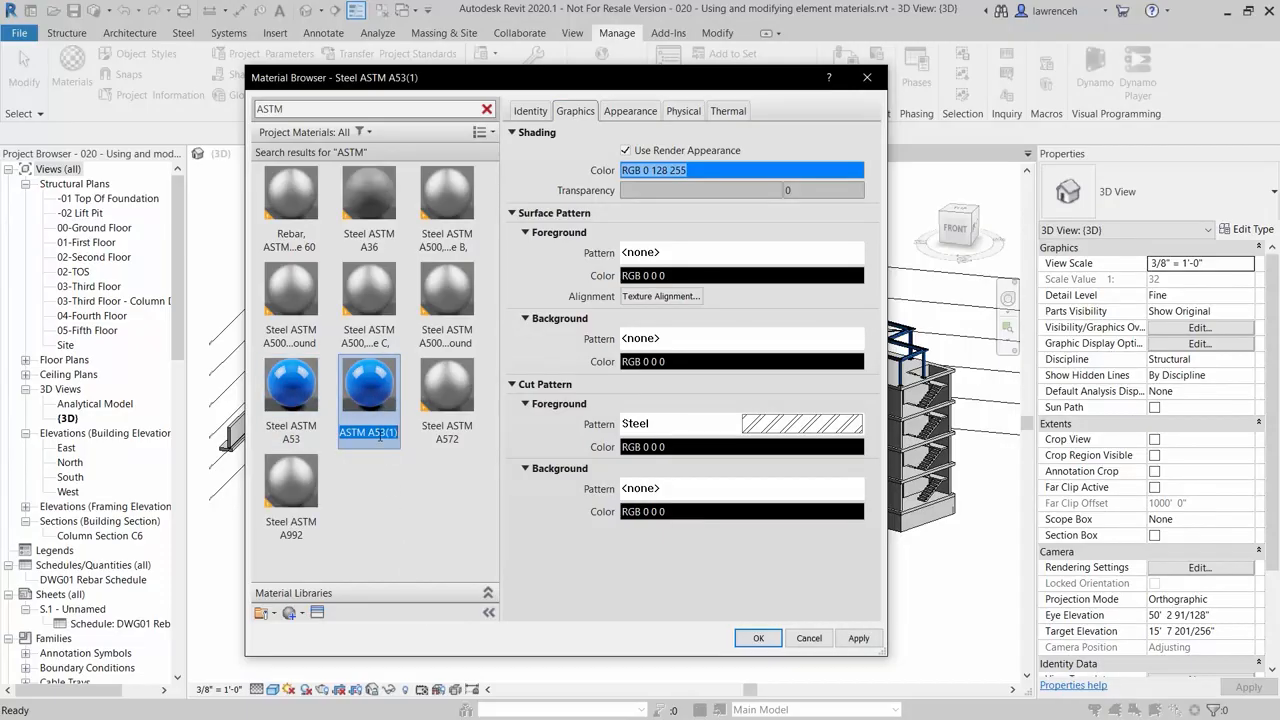
pyautogui.moveTo(387, 432); pyautogui.dragTo(400, 432)
pyautogui.press('BackSpace')
pyautogui.write('red')
pyautogui.click(420, 487)
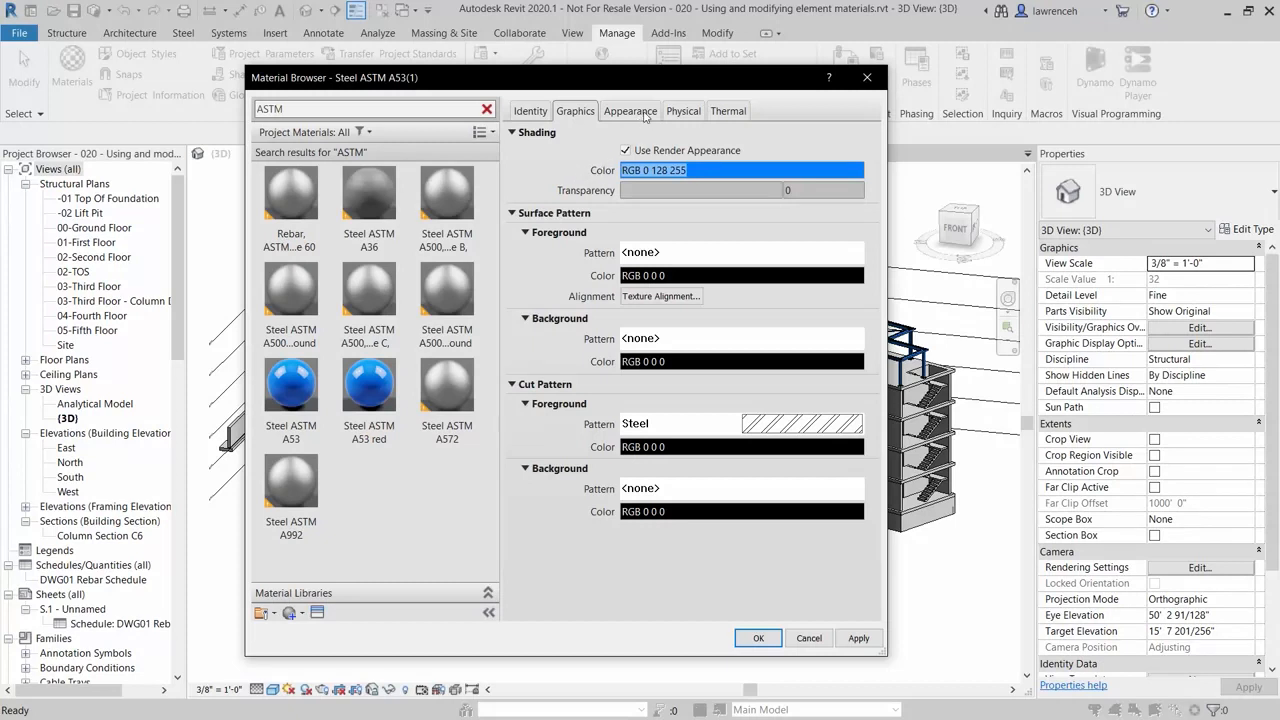
# - Replace the appearance asset of Steel ASTM A53 red with Paint - Enamel Glossy (Red) from the asset library
pyautogui.click(642, 116)
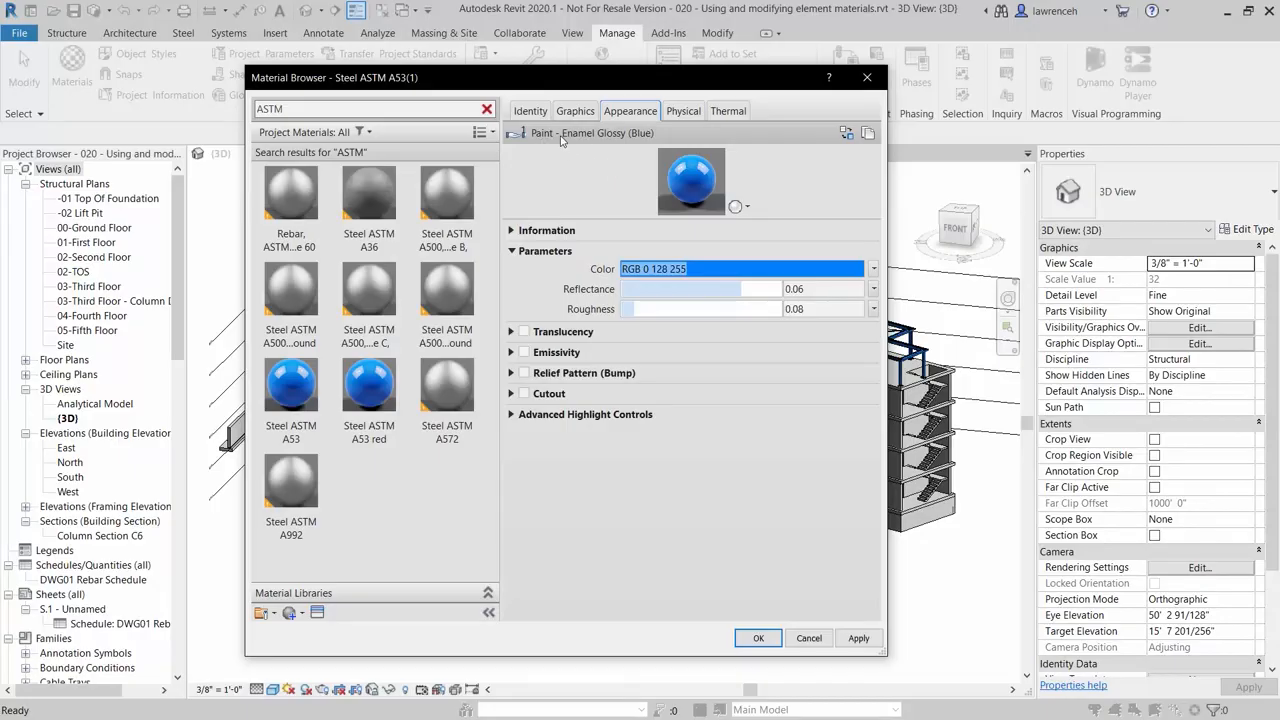
pyautogui.click(847, 134)
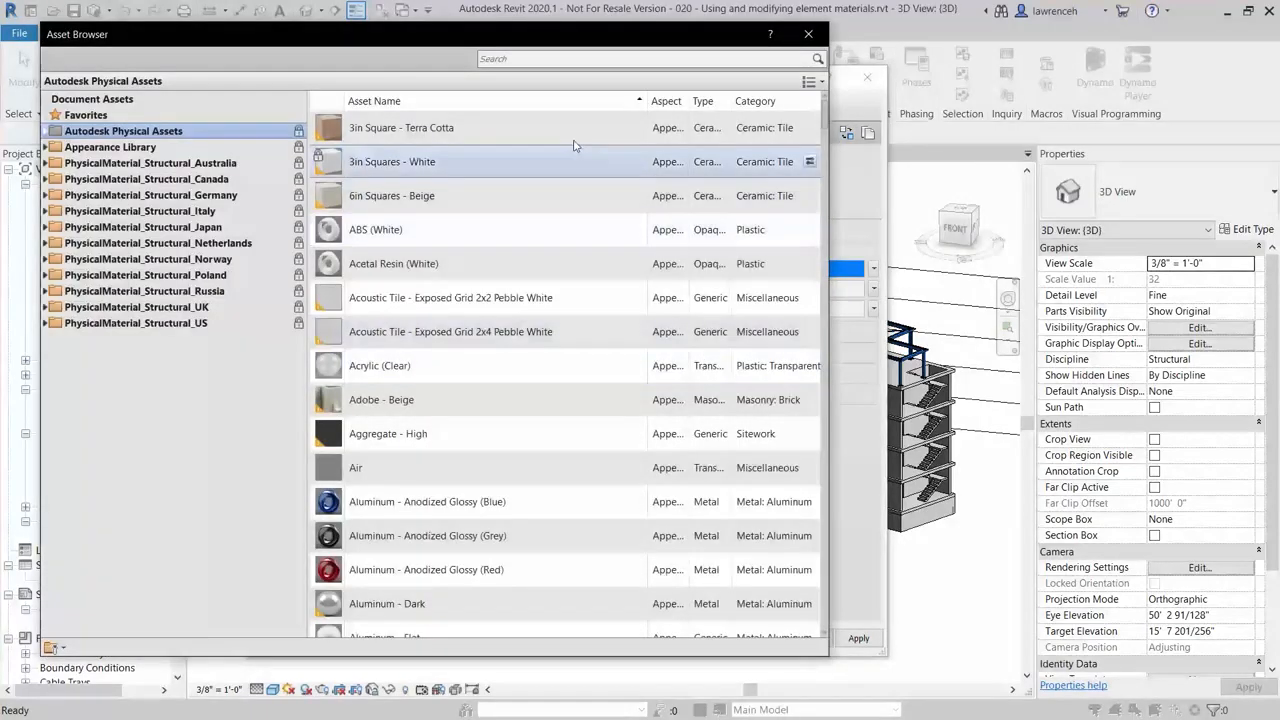
pyautogui.click(552, 59)
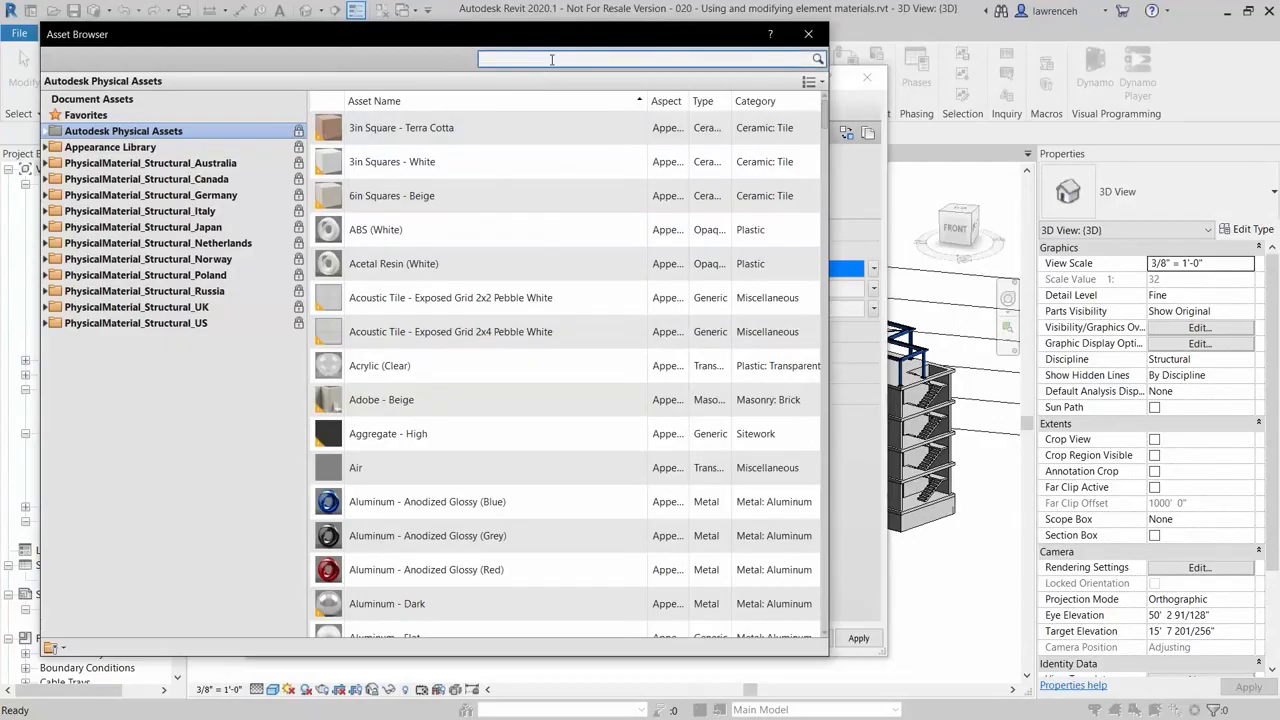
pyautogui.write('red')
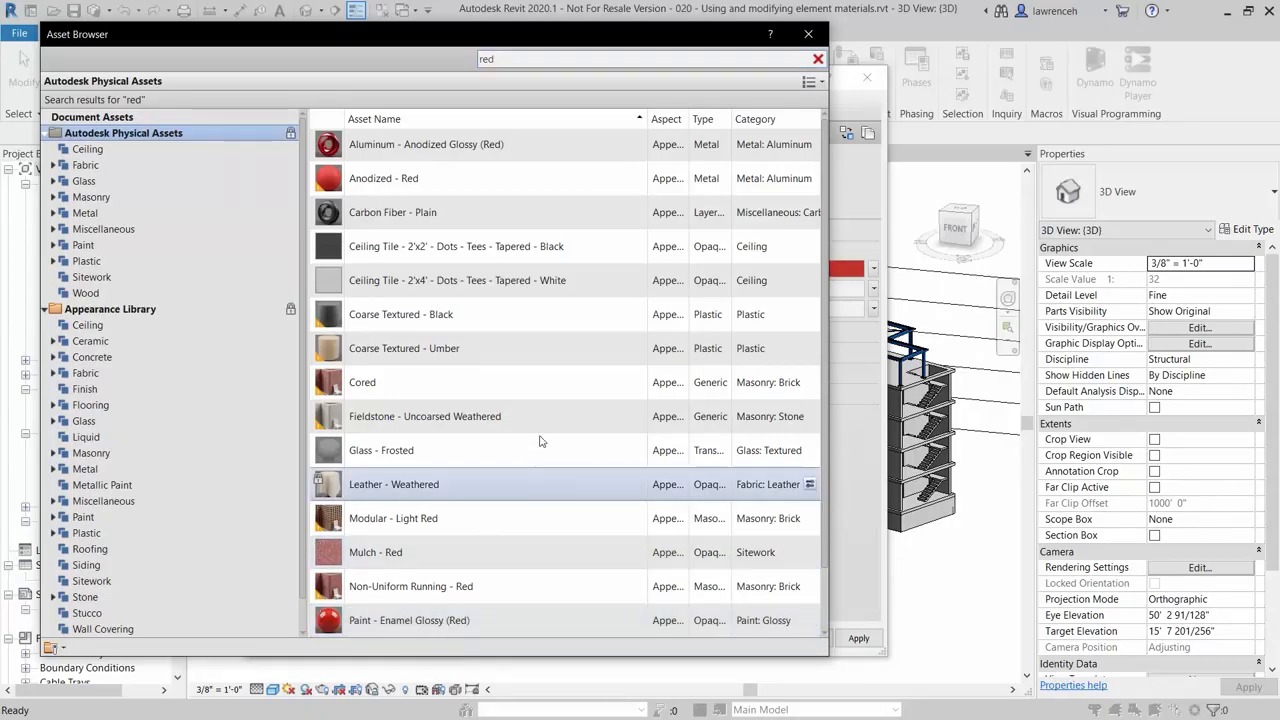
pyautogui.moveTo(650, 30); pyautogui.dragTo(685, 31)
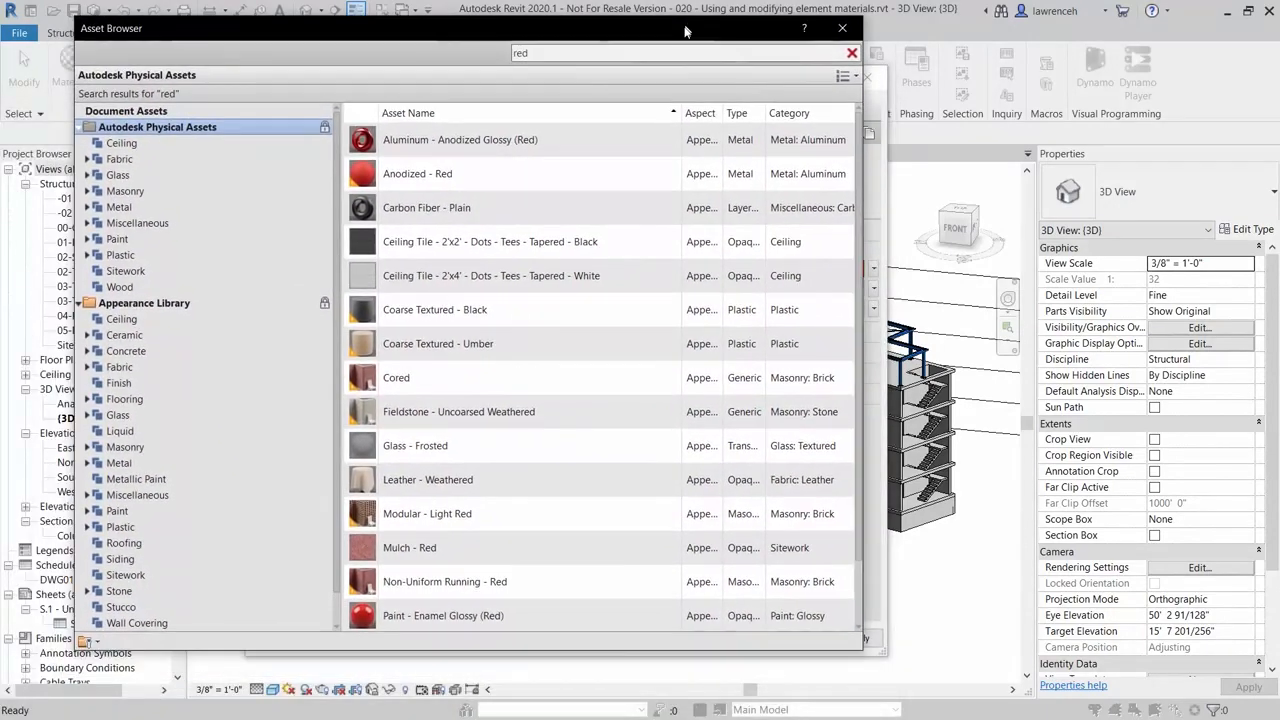
pyautogui.click(845, 31)
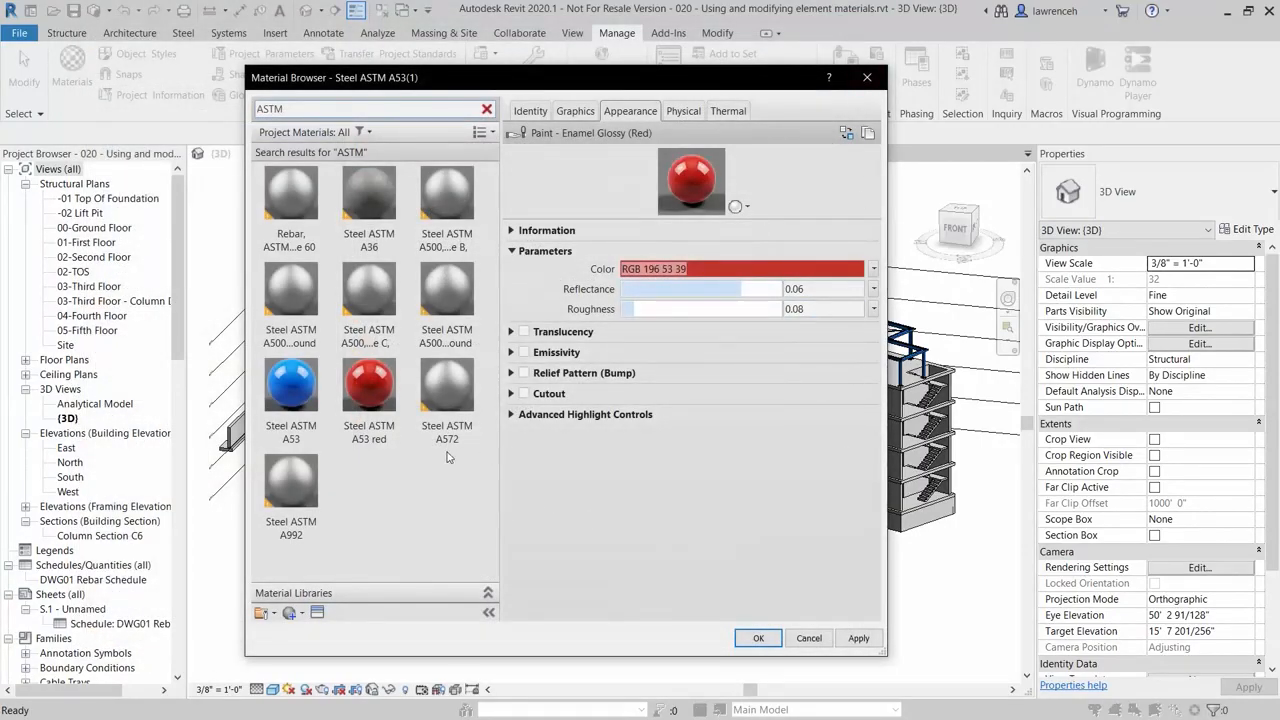
# - Compare Steel ASTM A53 with Steel ASTM A53 red, check the red material's graphics, and accept the material changes
pyautogui.click(290, 385)
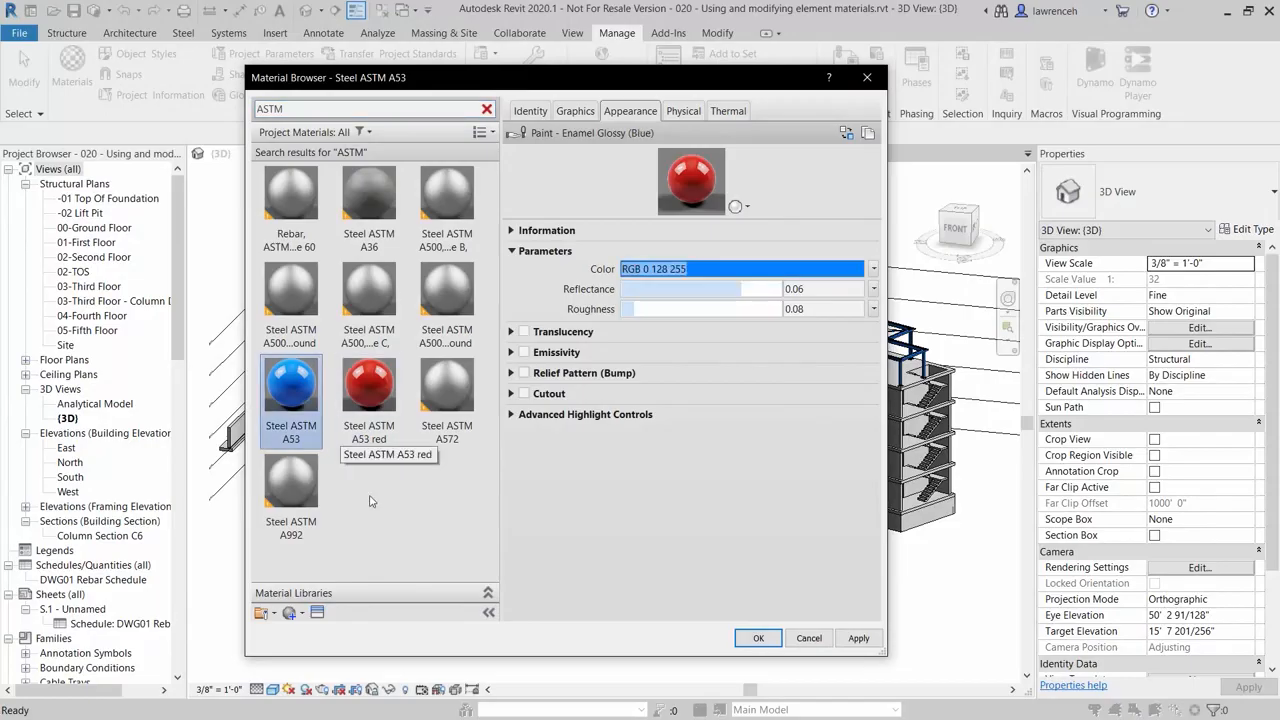
pyautogui.click(380, 372)
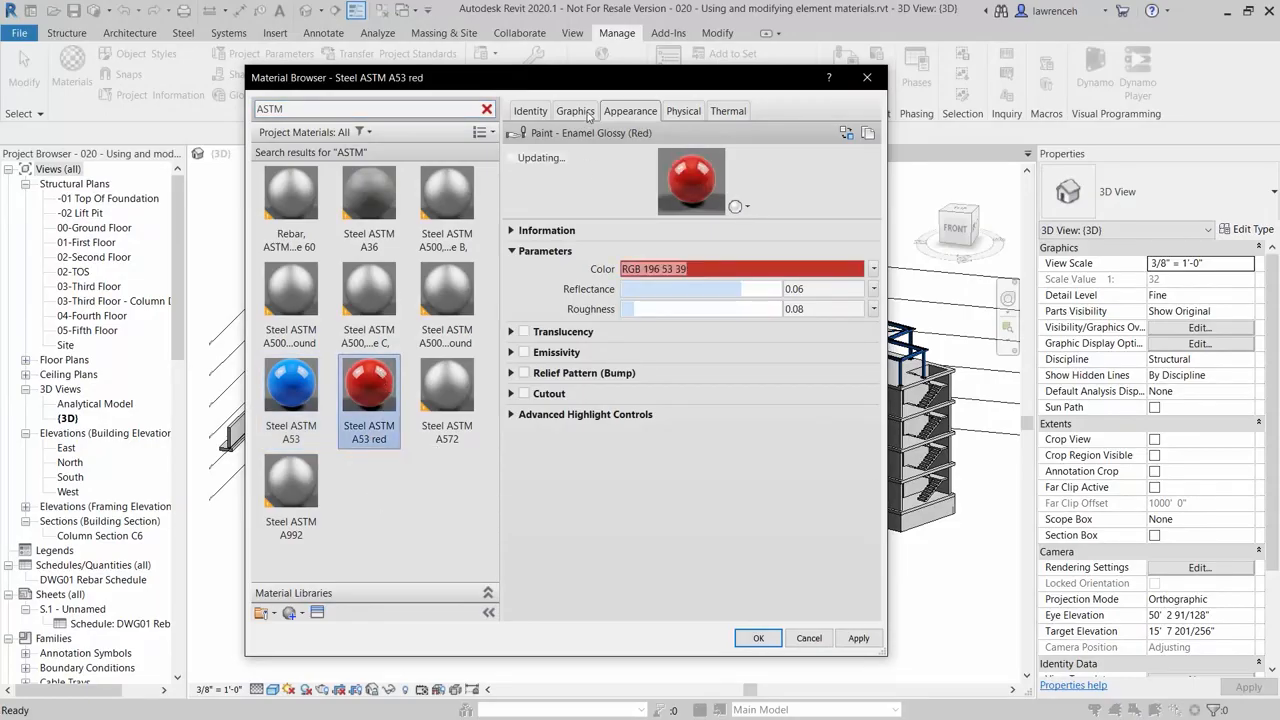
pyautogui.click(585, 112)
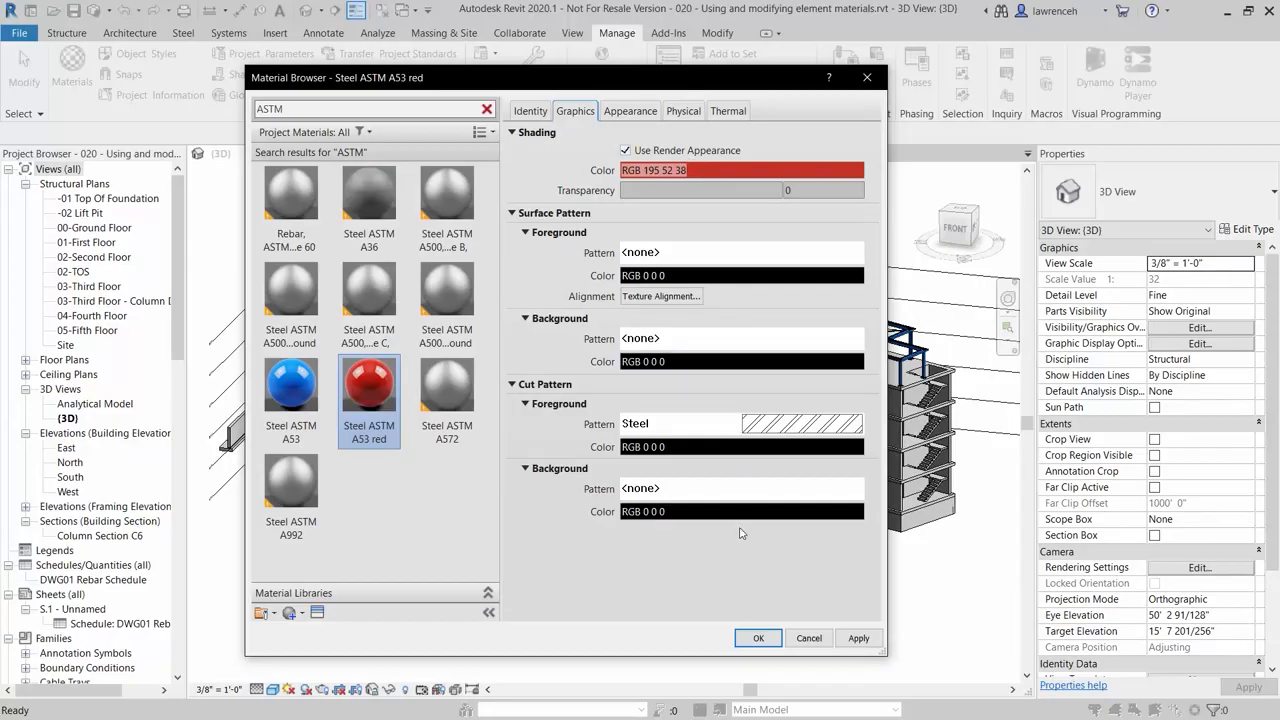
pyautogui.click(760, 638)
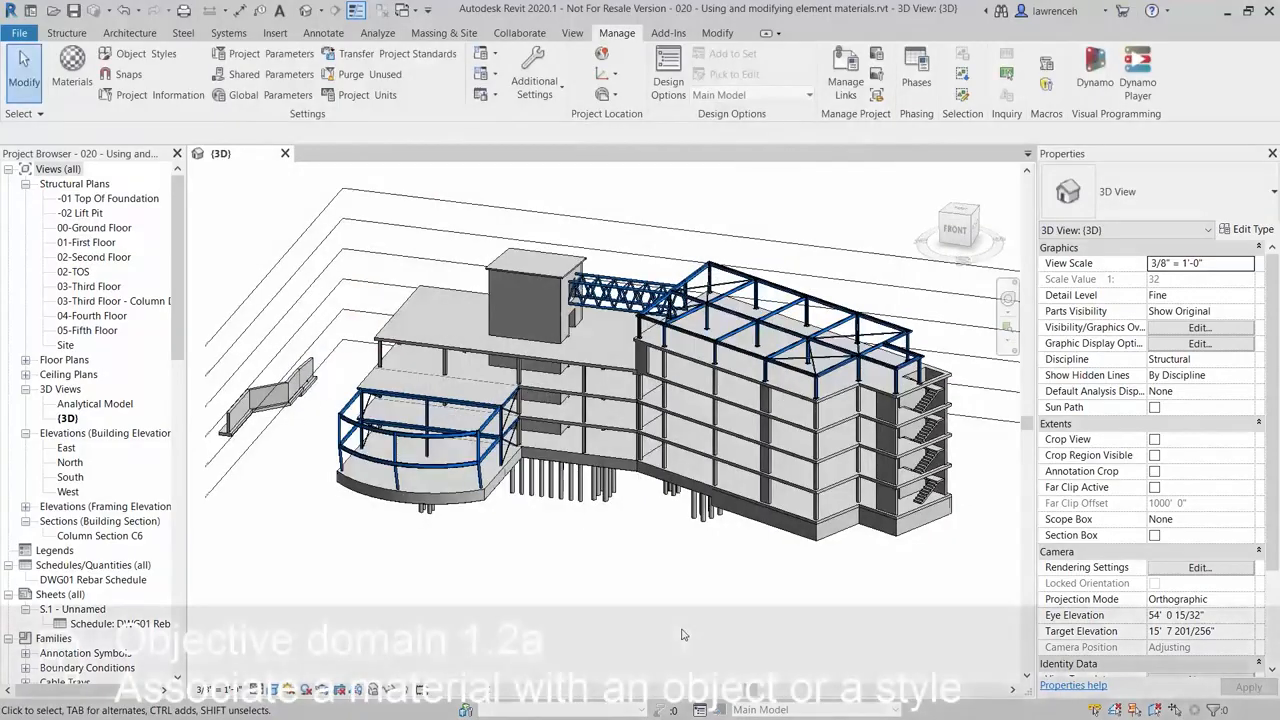
# - Set the structural material of the three slanted round columns below the curved front beam to Steel ASTM A53 red
pyautogui.scroll(7, 363, 481)
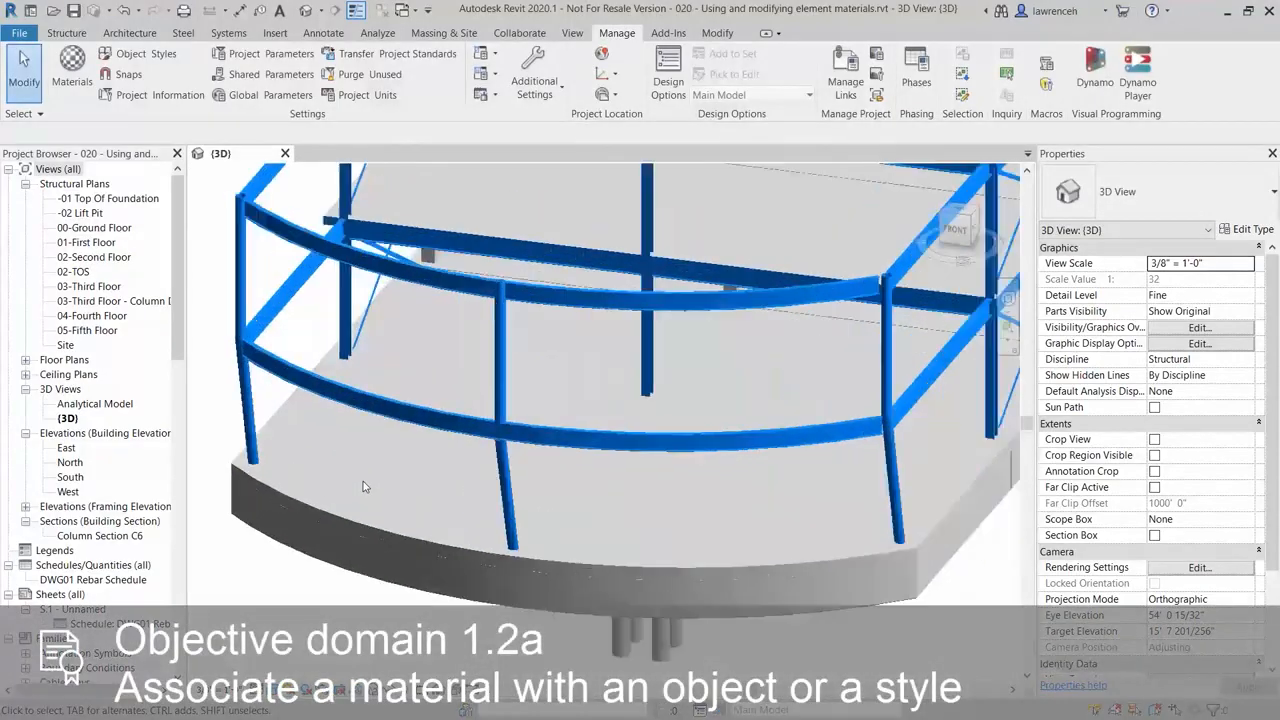
pyautogui.scroll(-4, 397, 501)
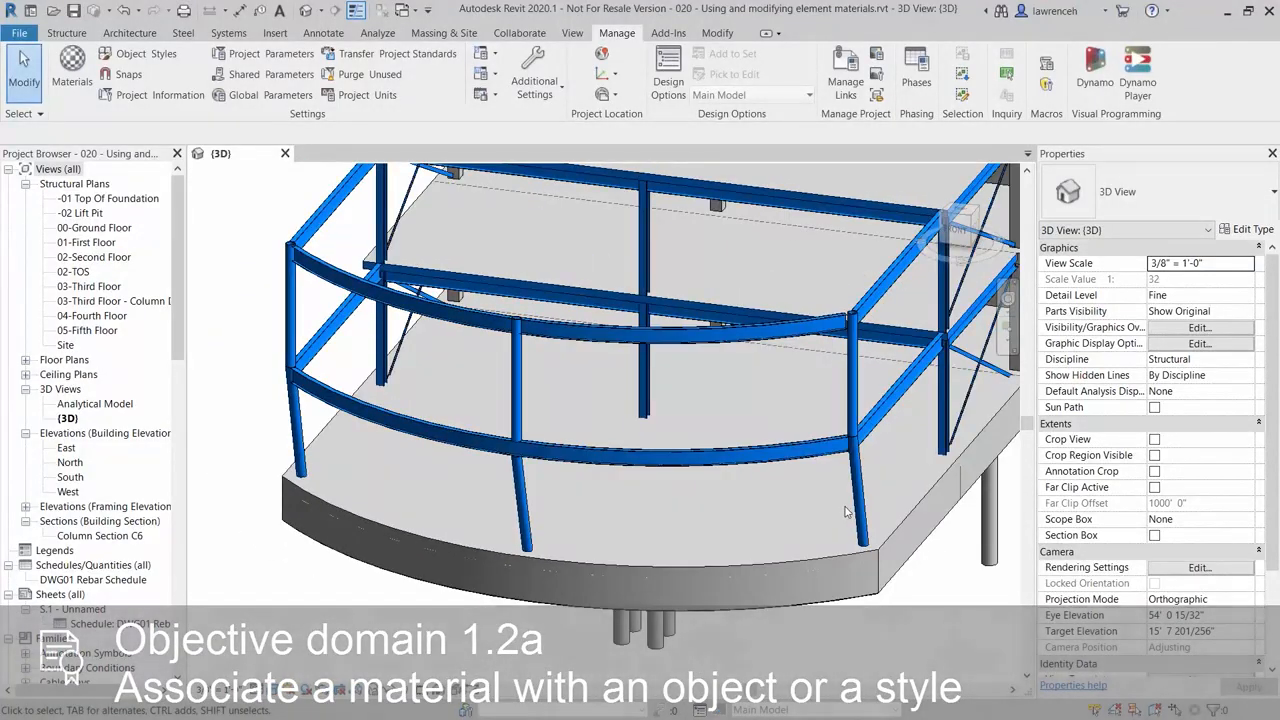
pyautogui.click(860, 510)
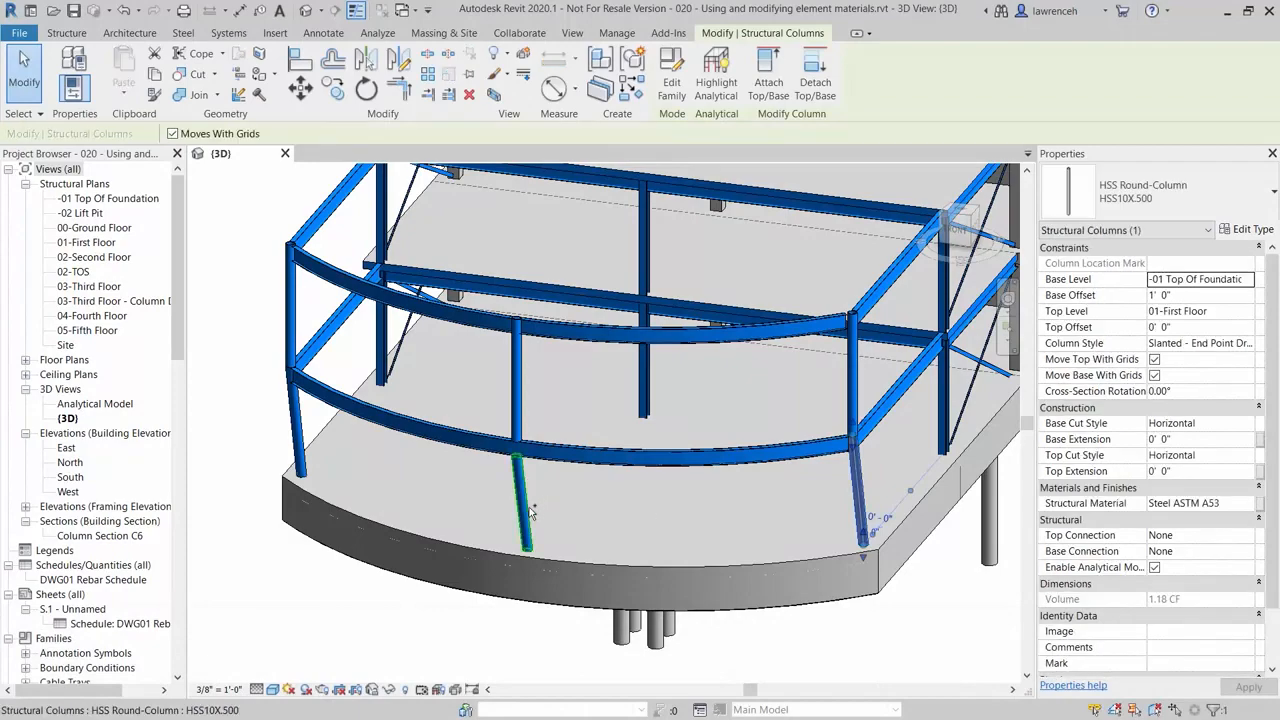
pyautogui.keyDown('ctrl'); pyautogui.click(521, 538); pyautogui.keyUp('ctrl')
pyautogui.keyDown('ctrl'); pyautogui.click(302, 446); pyautogui.keyUp('ctrl')
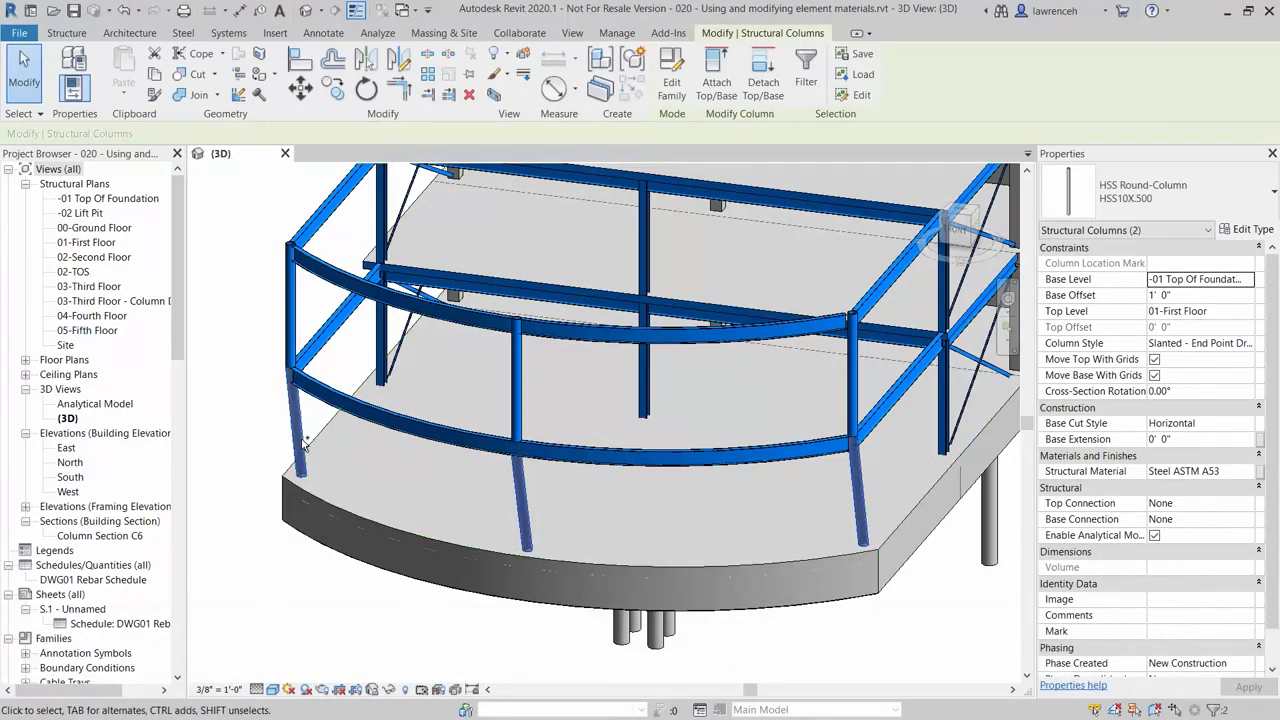
pyautogui.moveTo(613, 478)
pyautogui.keyDown('shift'); pyautogui.mouseDown(button='middle')
pyautogui.moveTo(599, 491)
pyautogui.moveTo(628, 493)
pyautogui.mouseUp(button='middle'); pyautogui.keyUp('shift')
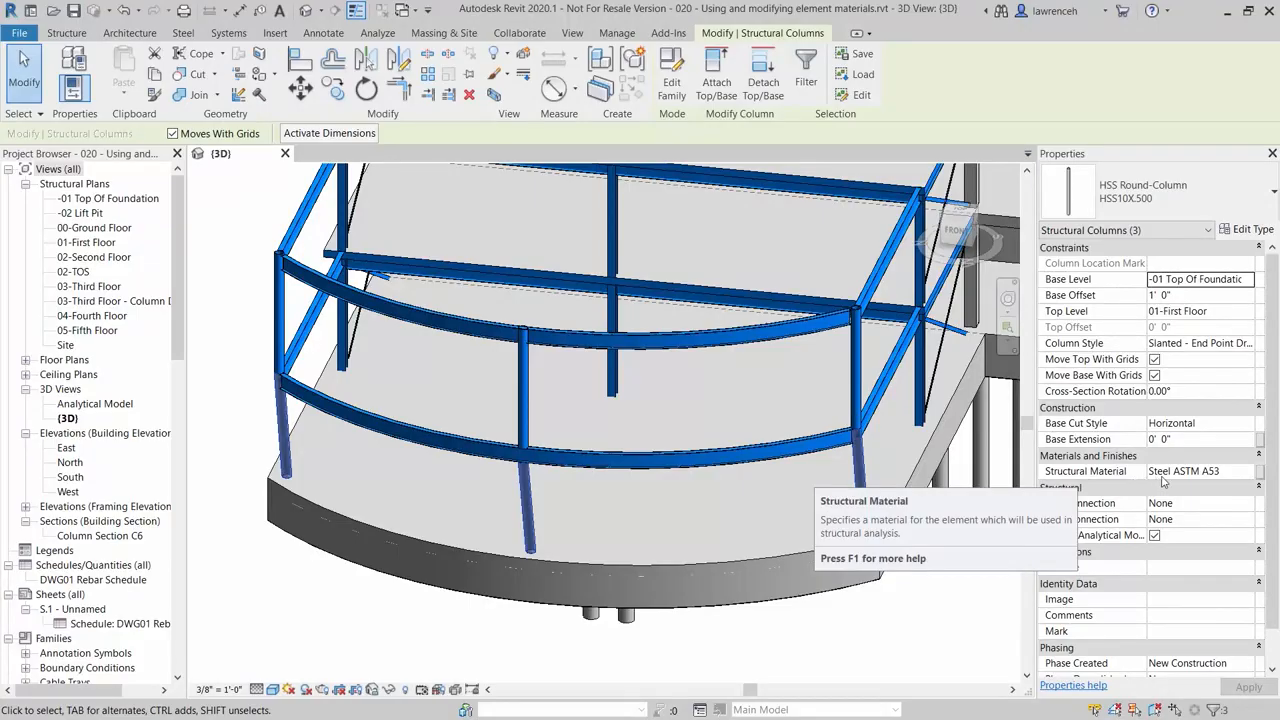
pyautogui.click(1194, 481)
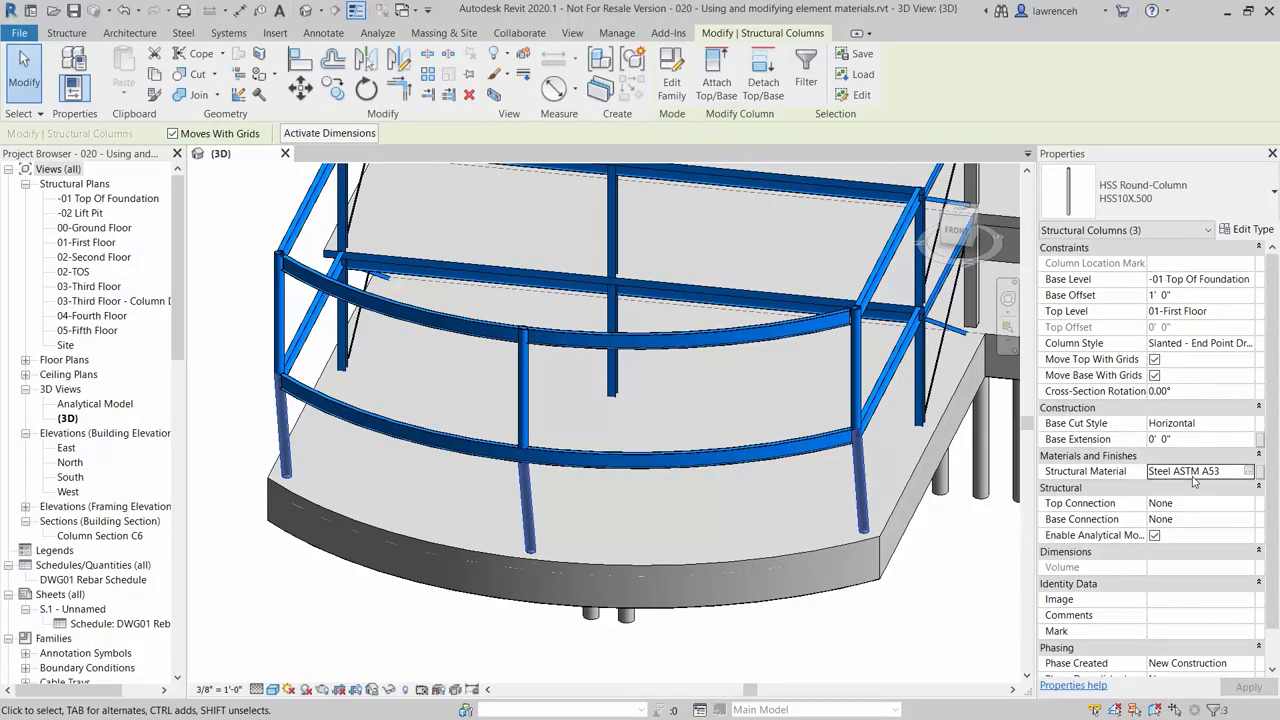
pyautogui.click(1250, 471)
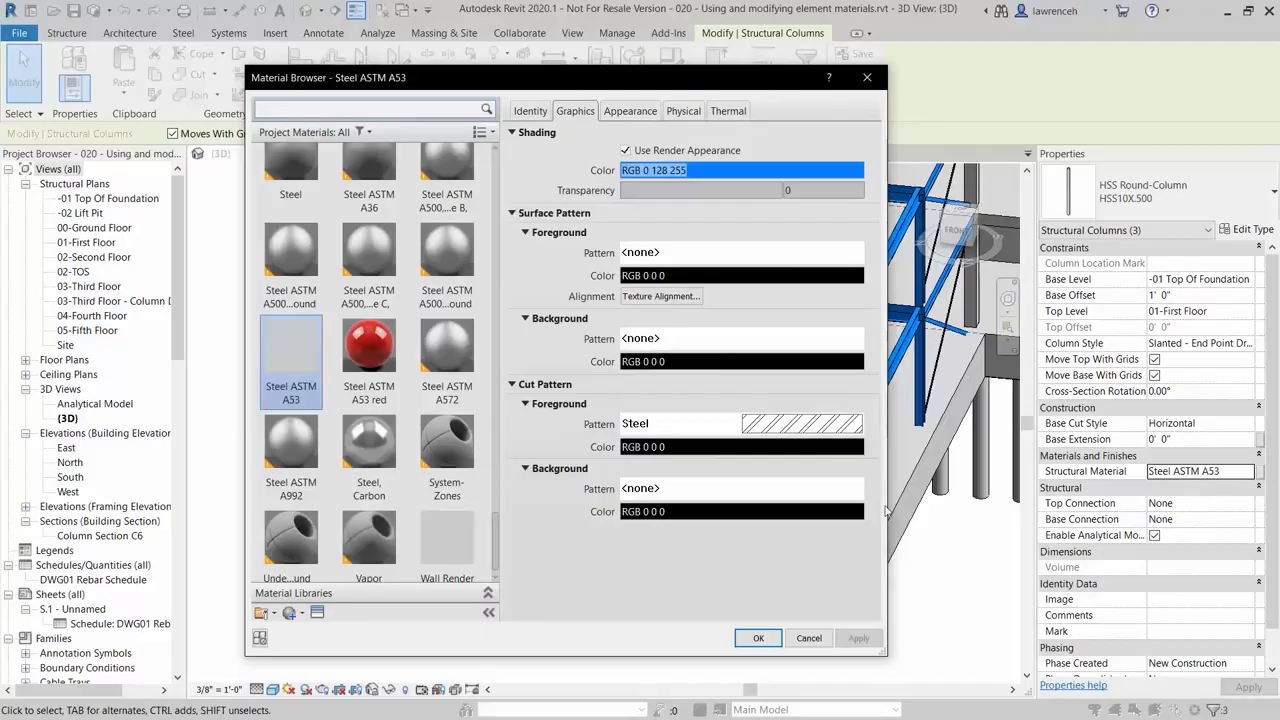
pyautogui.click(372, 356)
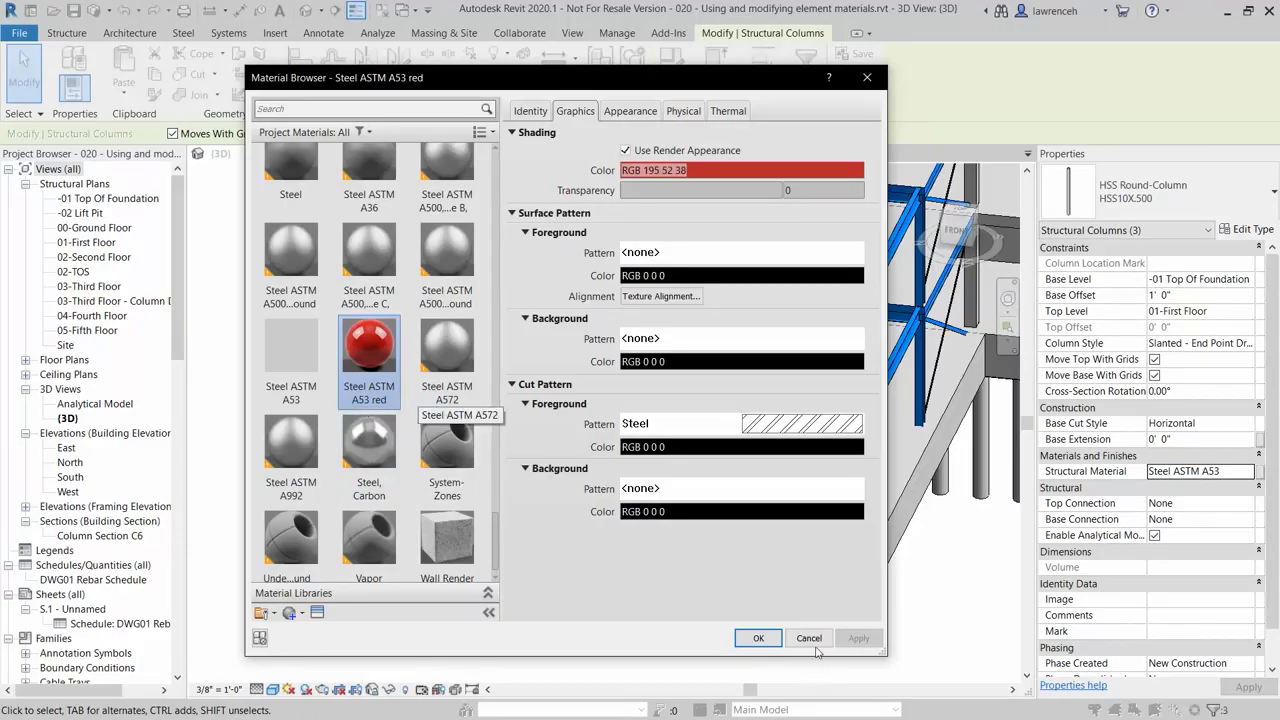
pyautogui.click(760, 639)
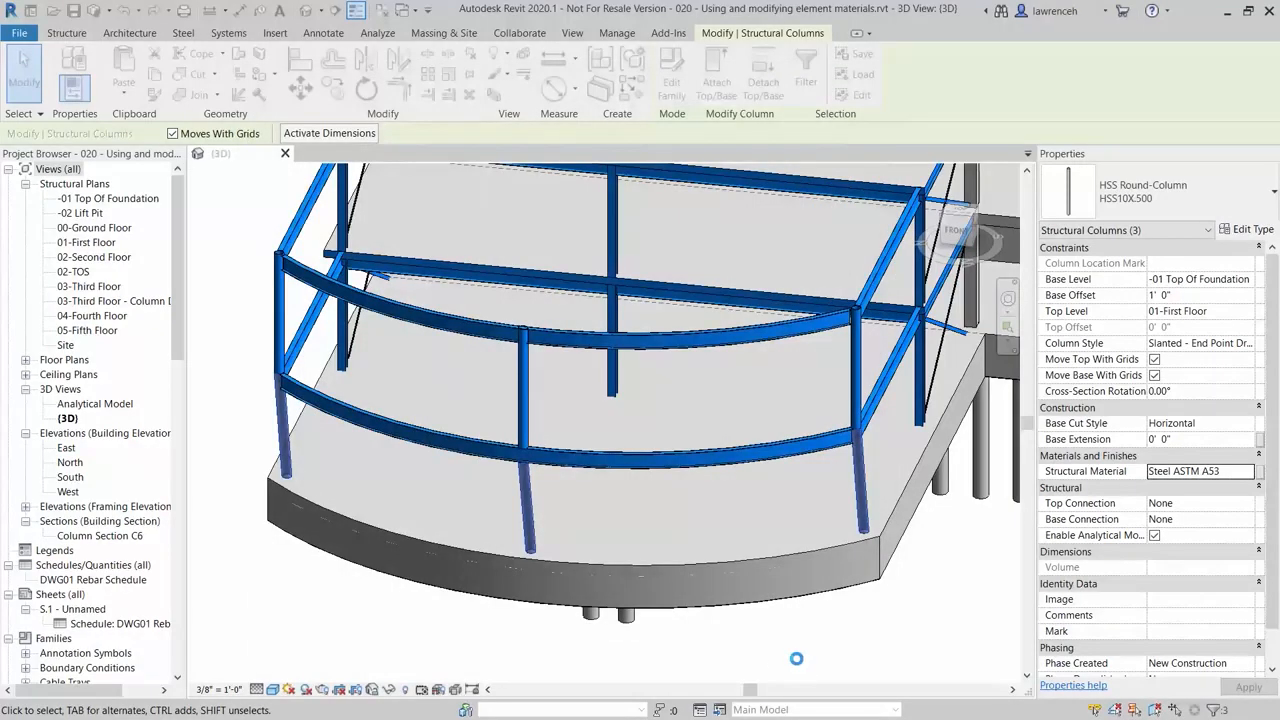
pyautogui.click(795, 661)
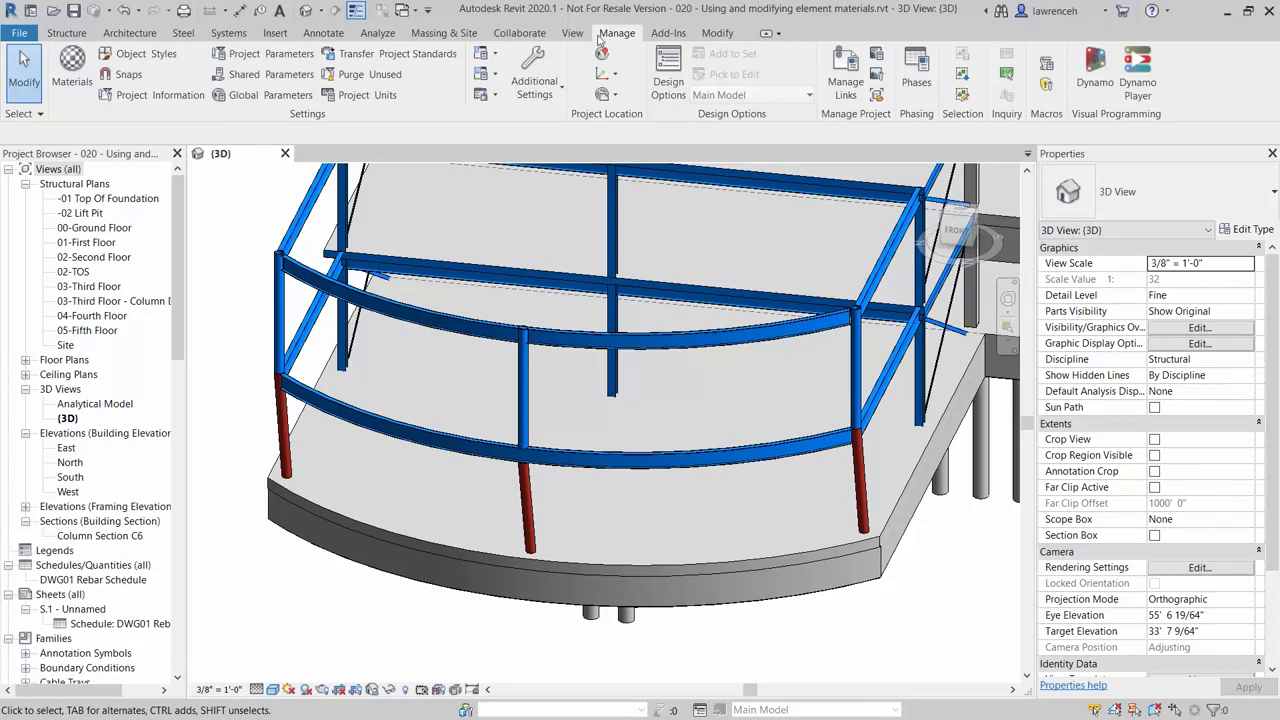
# - Open the existing library ACP Material Library.adsklib from the Chapter 2 folder in the Material Browser
pyautogui.click(72, 72)
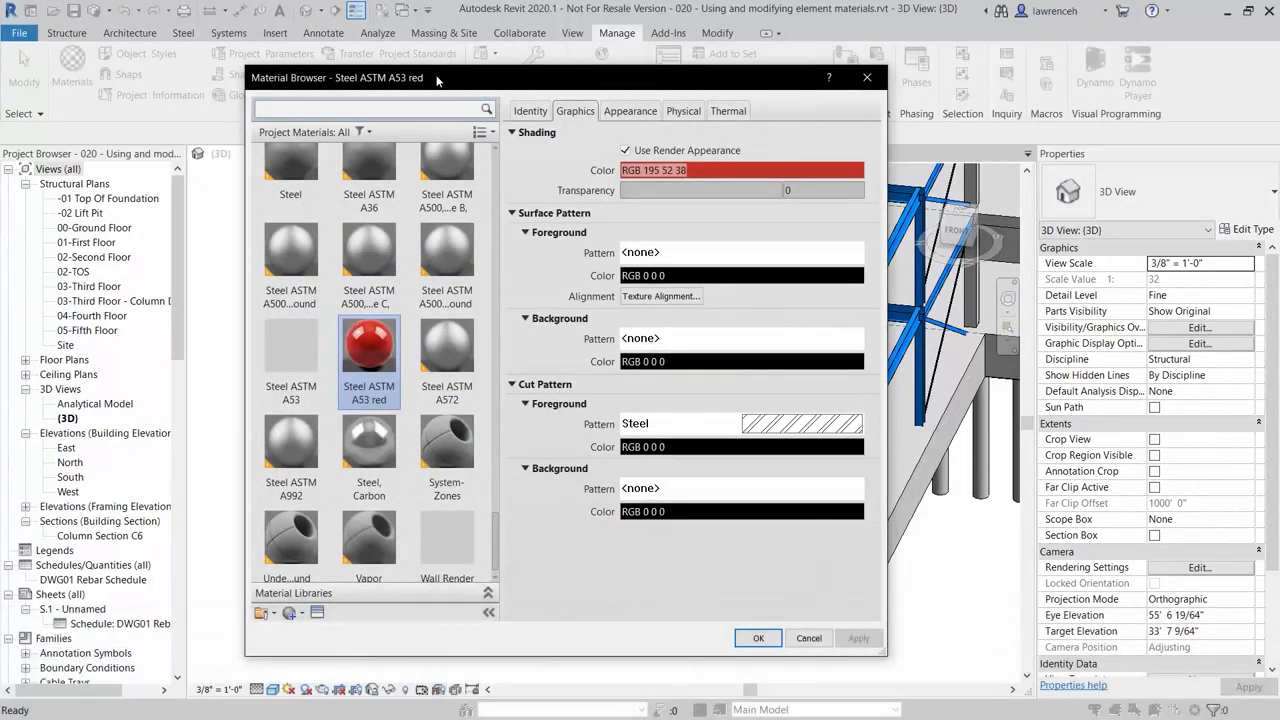
pyautogui.scroll(-1, 370, 350)
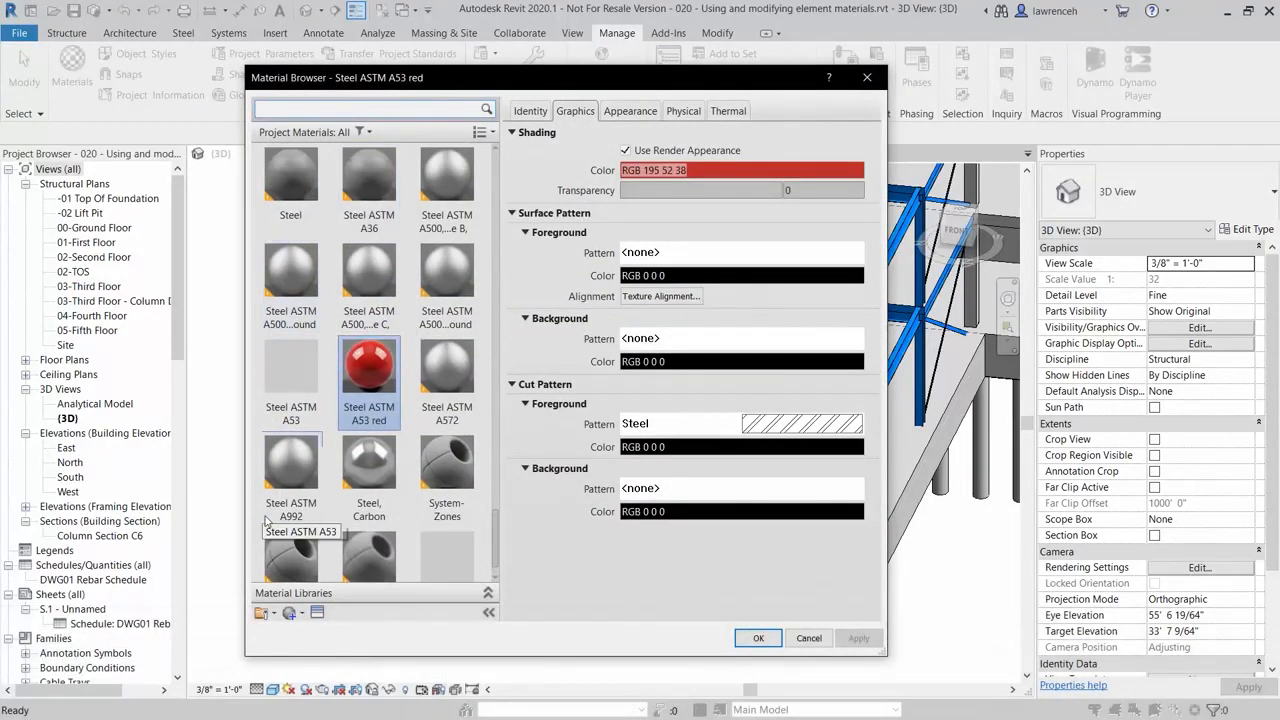
pyautogui.click(275, 614)
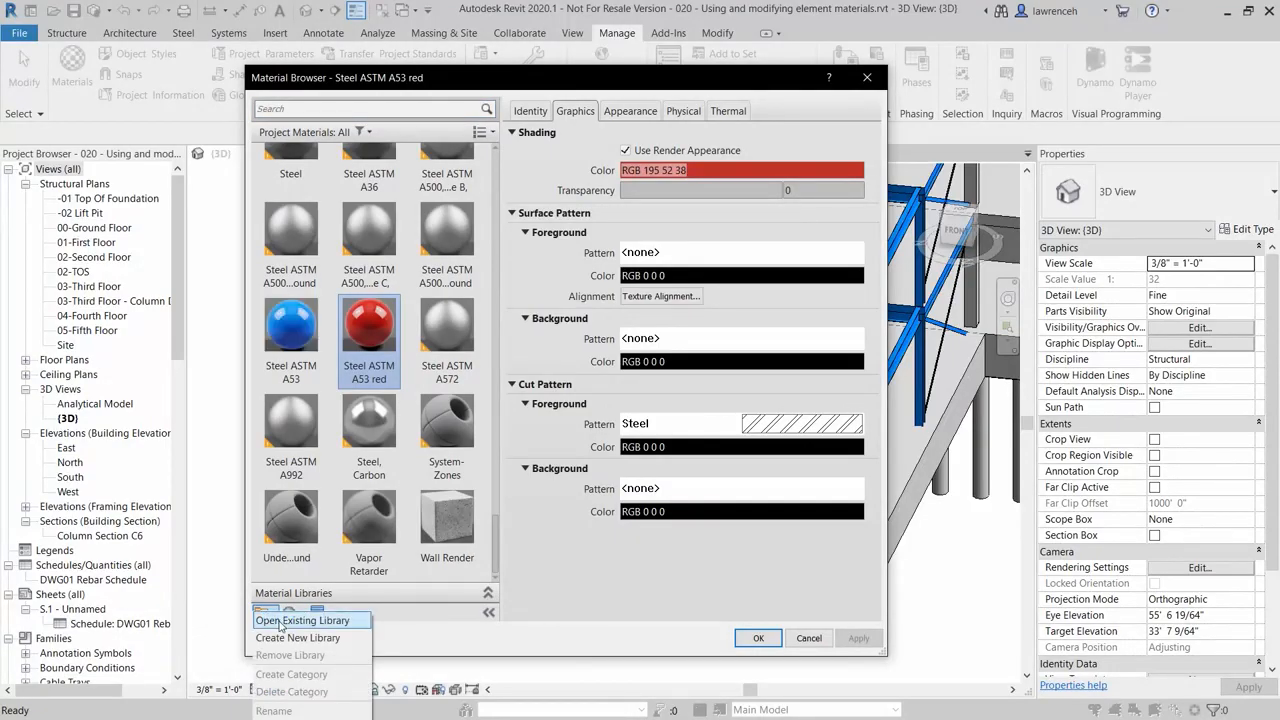
pyautogui.click(280, 622)
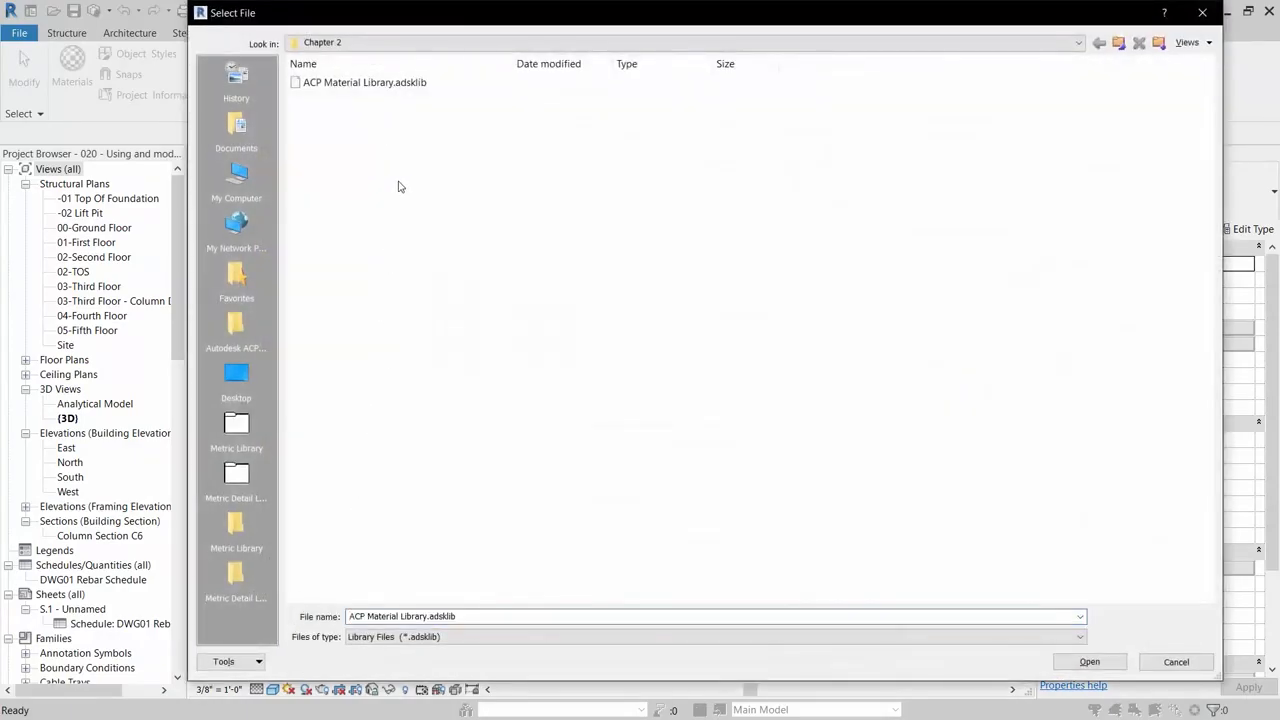
pyautogui.click(376, 86)
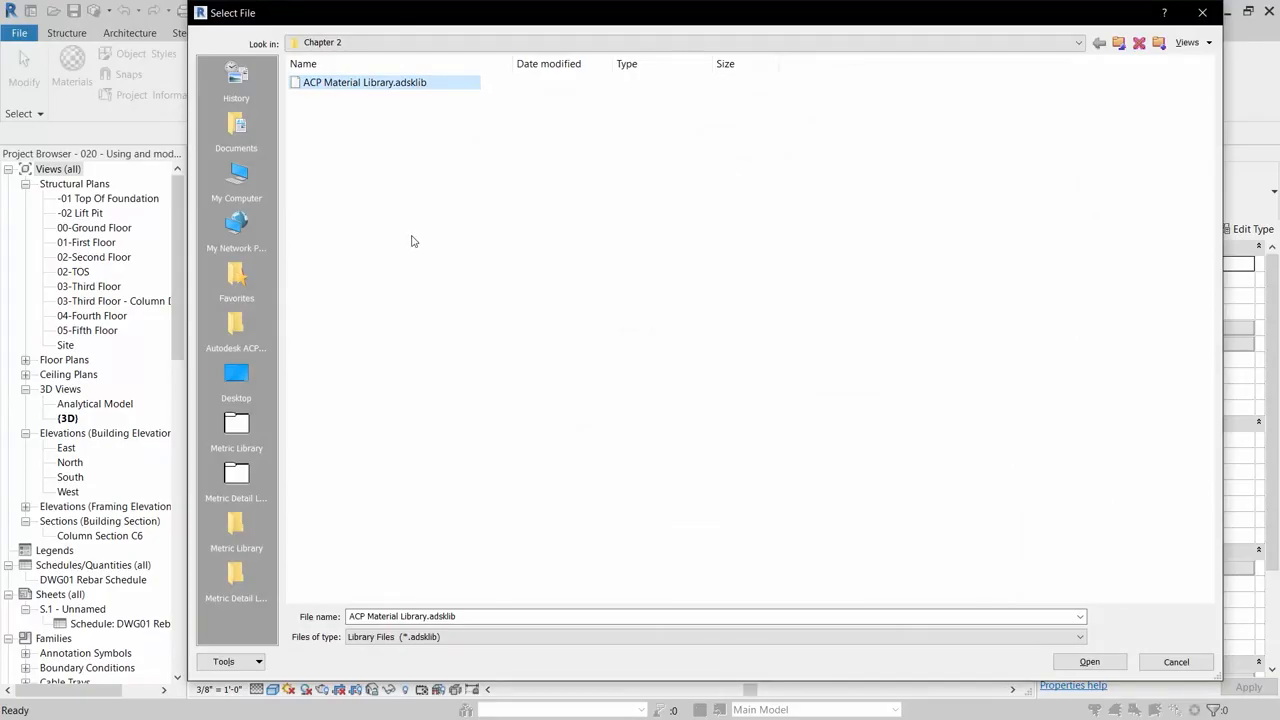
pyautogui.click(1087, 661)
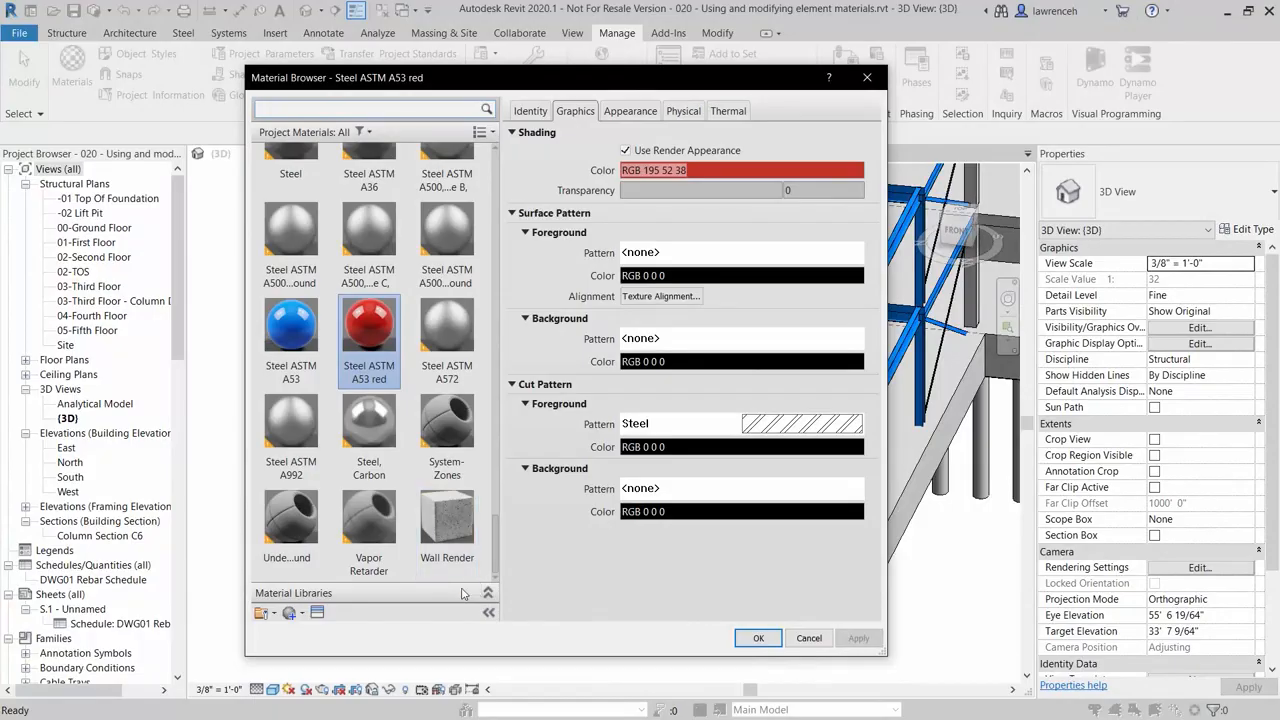
# - Search the materials for concrete, review the matches in the AEC Materials and ACP Material Library libraries, and close the Material Browser
pyautogui.scroll(1, 447, 530)
pyautogui.click(279, 107)
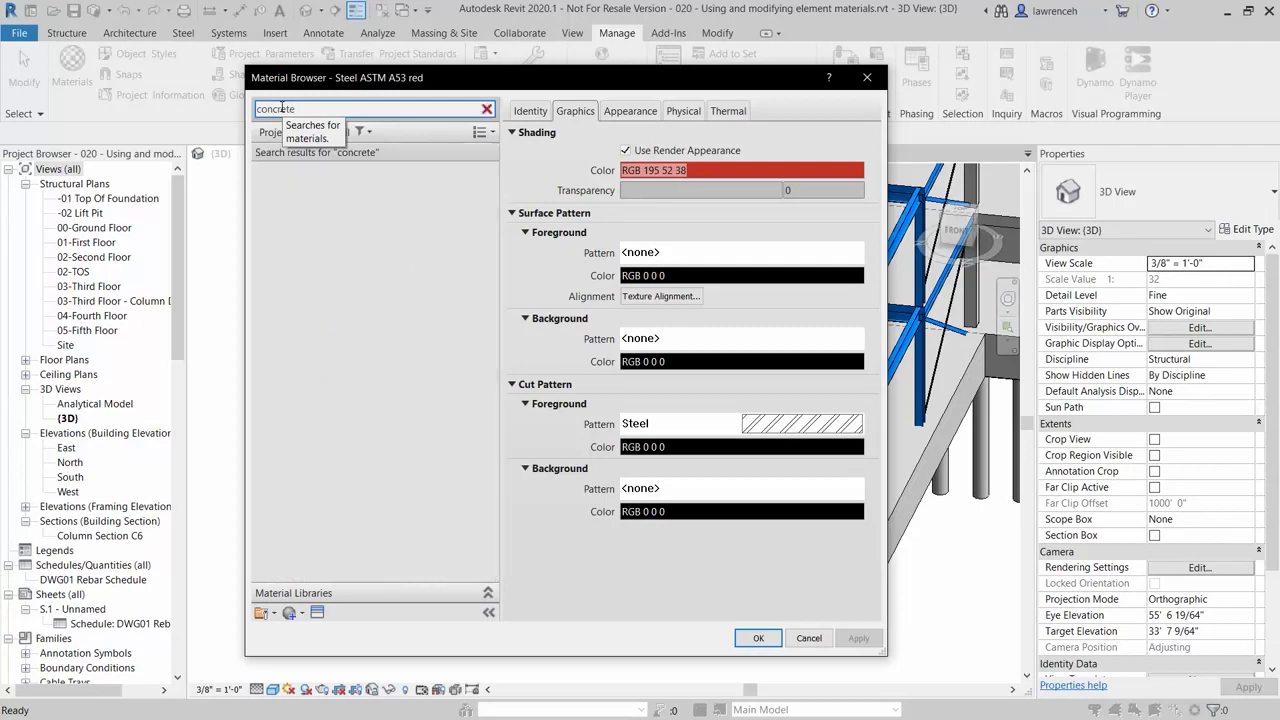
pyautogui.click(488, 593)
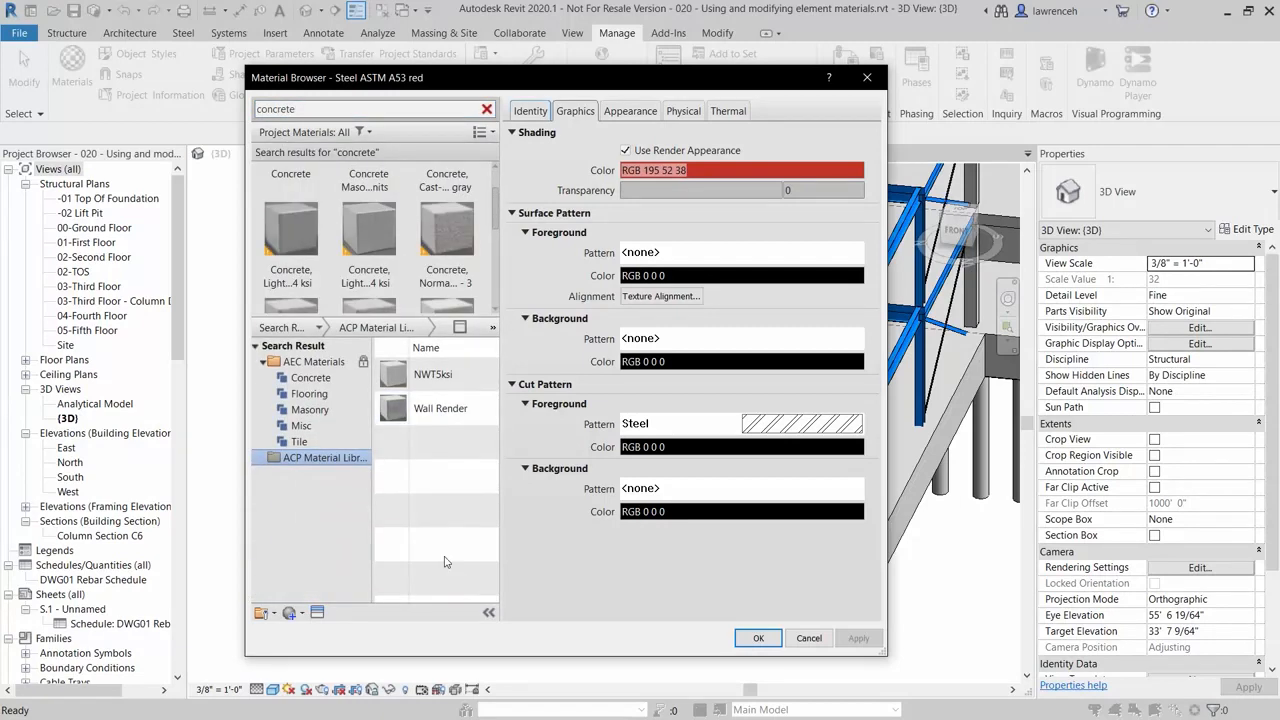
pyautogui.click(315, 364)
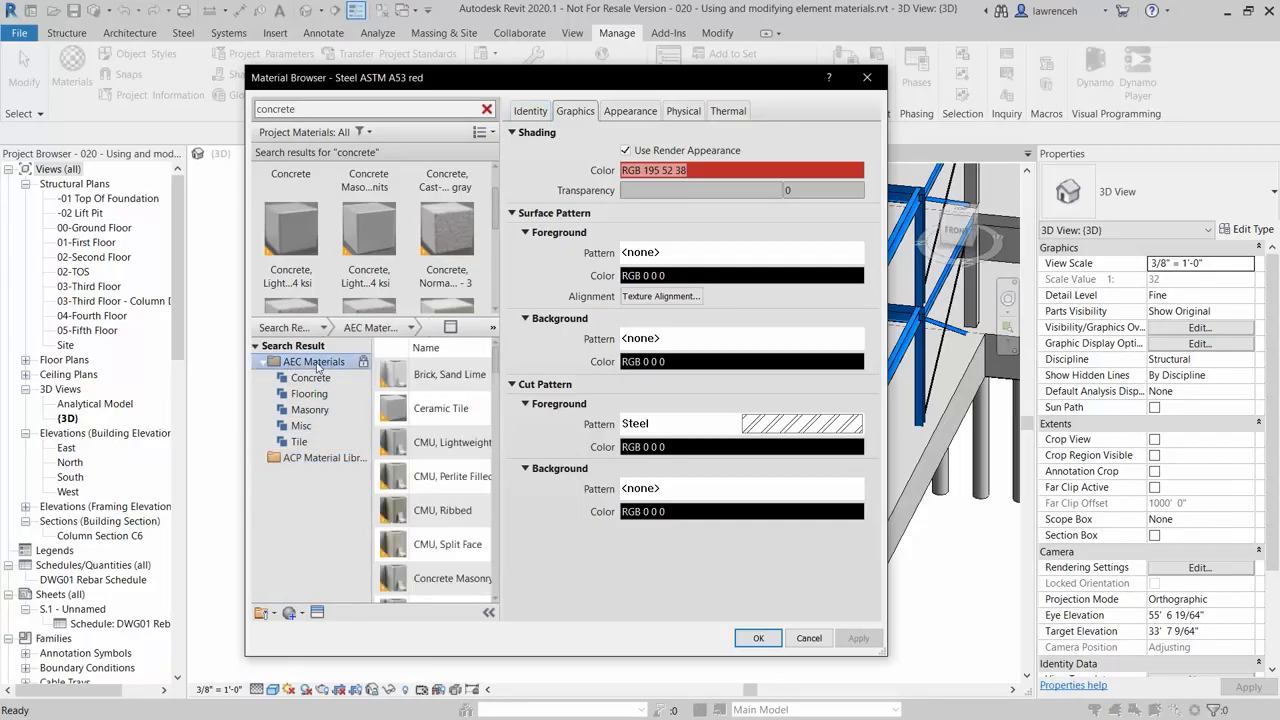
pyautogui.moveTo(496, 367)
pyautogui.mouseDown()
pyautogui.moveTo(498, 530)
pyautogui.moveTo(508, 355)
pyautogui.mouseUp()
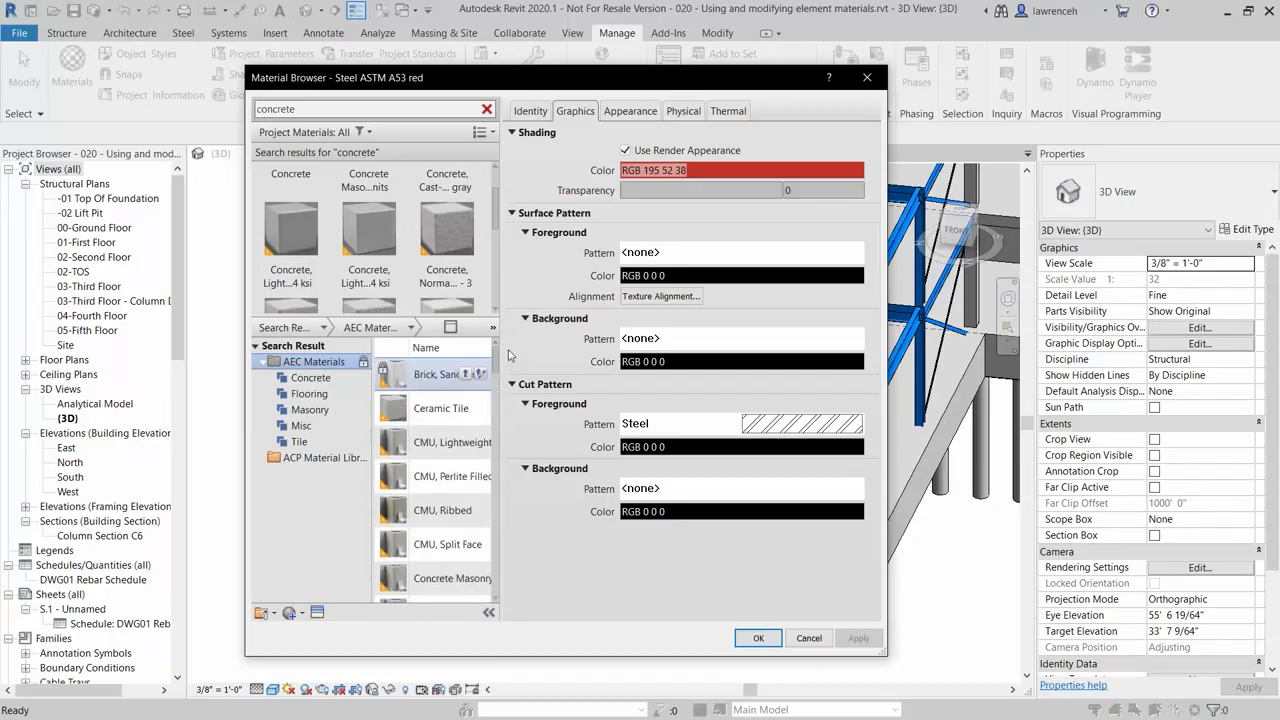
pyautogui.click(309, 459)
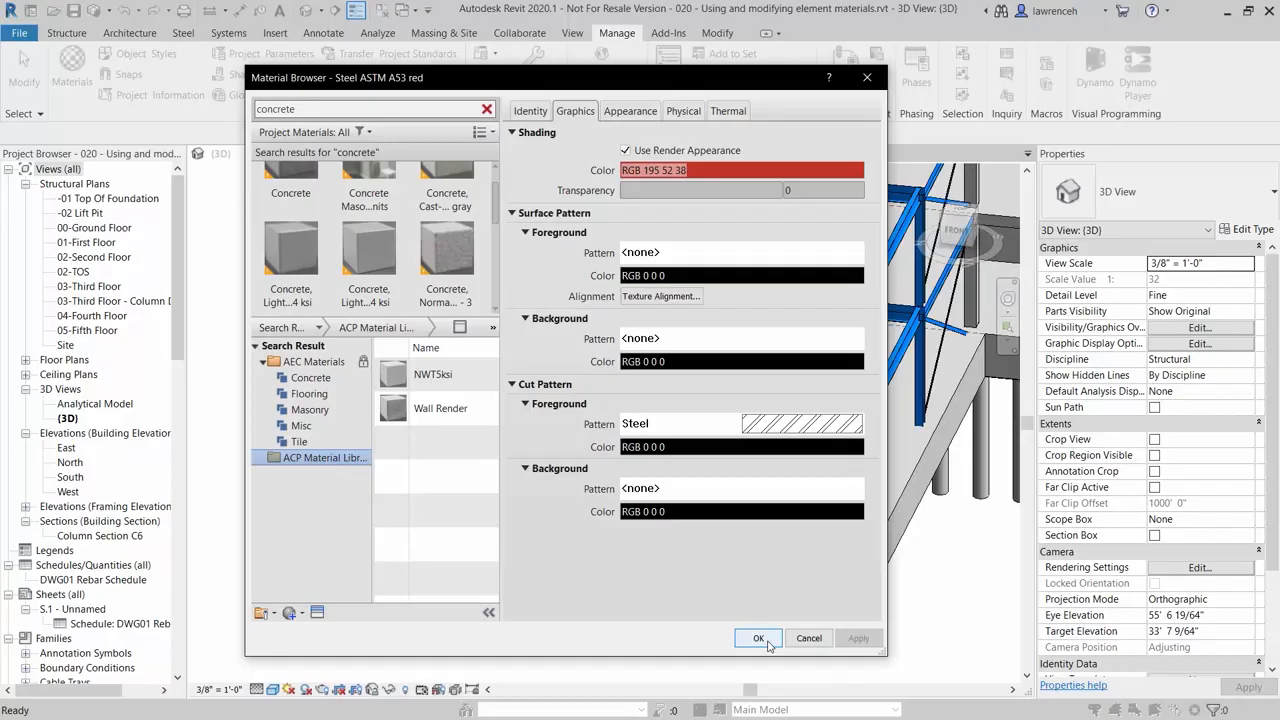
pyautogui.click(767, 642)
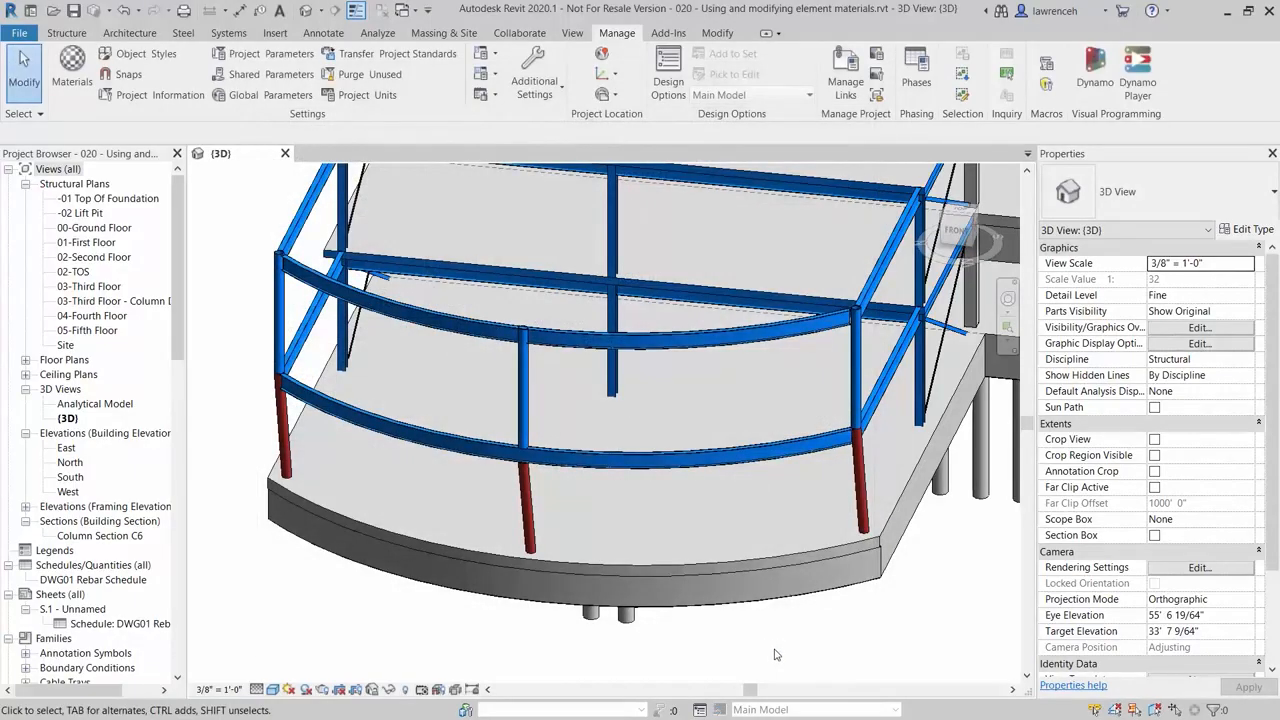